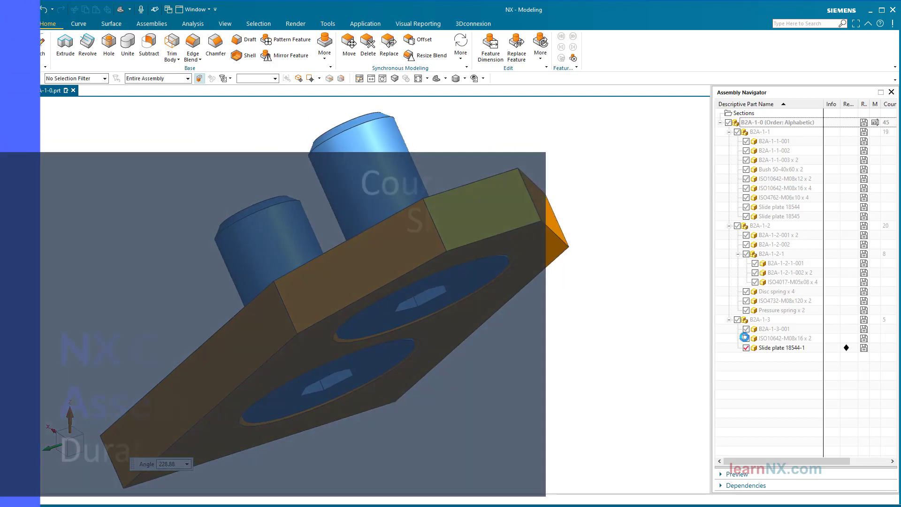
- Show the remaining B2A-1-3 components plus the pressure springs, ISO4732-M08x120 screws and disc springs of B2A-1-2
left_click(746, 338)
left_click(747, 330)
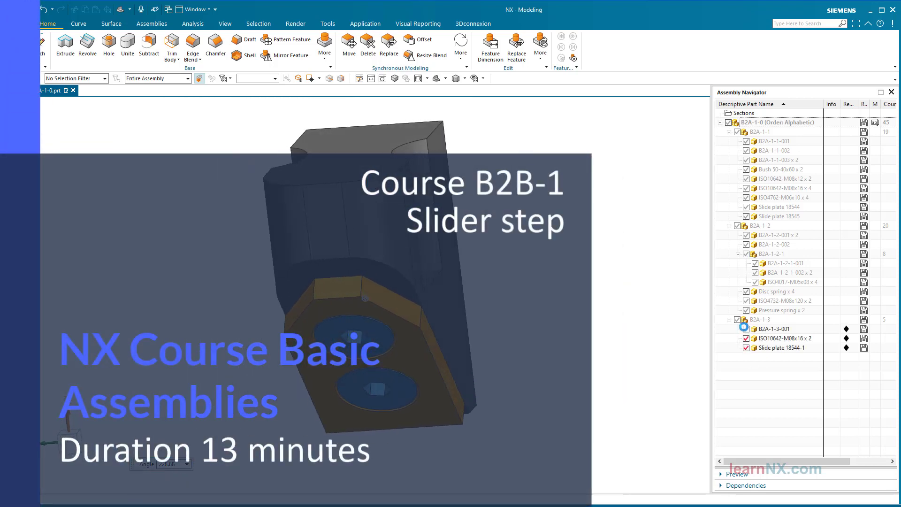
left_click(747, 311)
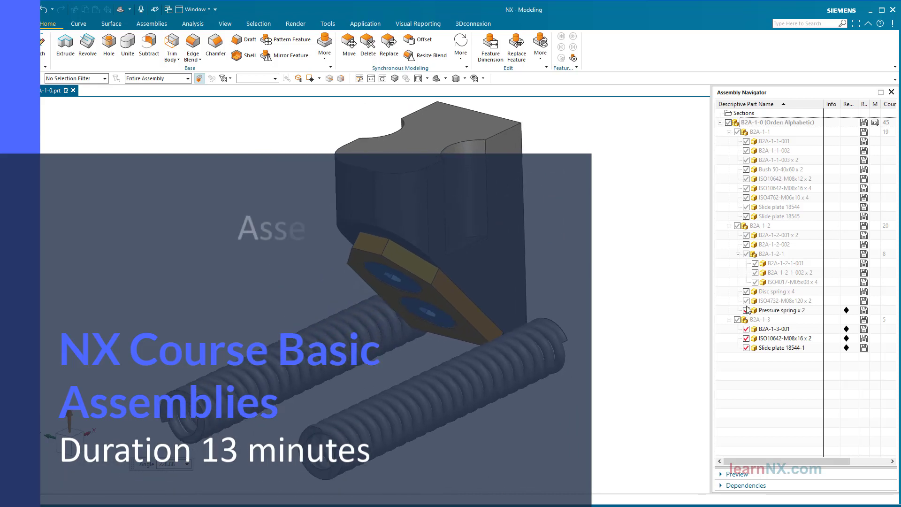
left_click(746, 301)
left_click(746, 291)
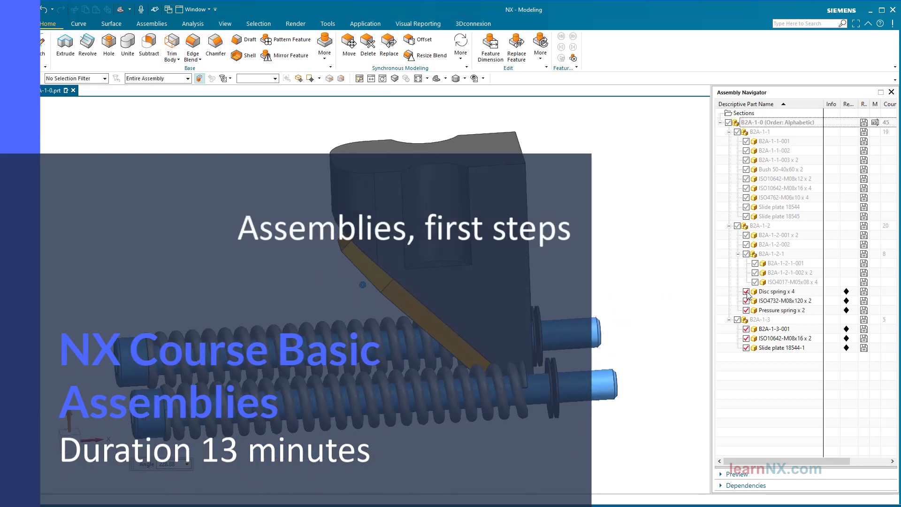
- Show the three component types of B2A-1-2-1 and the parts B2A-1-2-002 and B2A-1-2-001
left_click(755, 265)
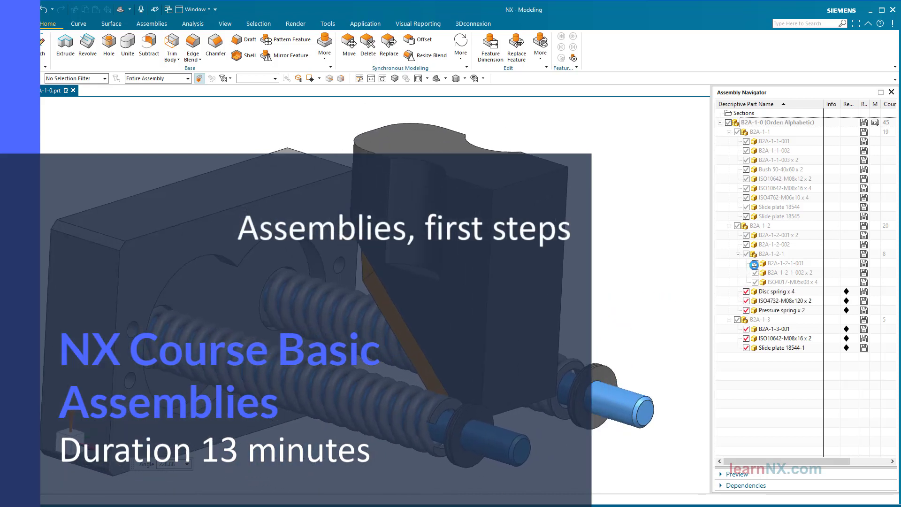
left_click(755, 273)
left_click(754, 282)
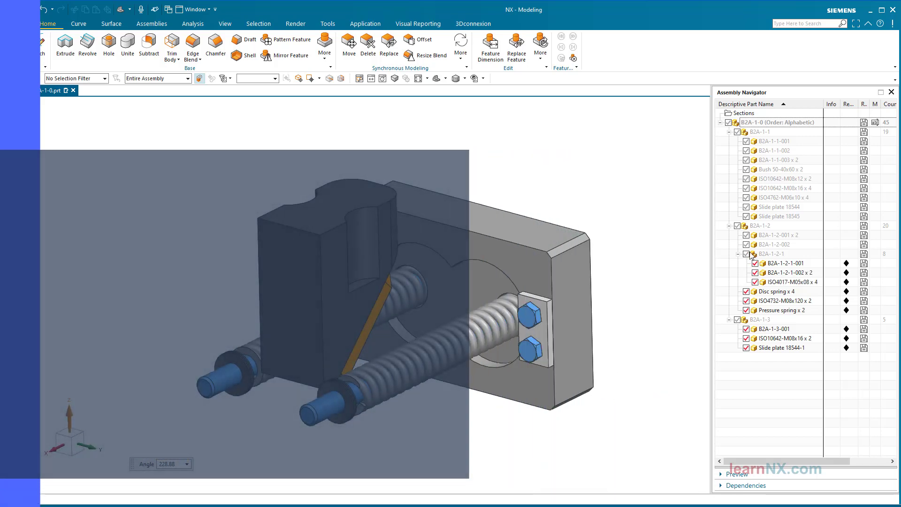
left_click(747, 245)
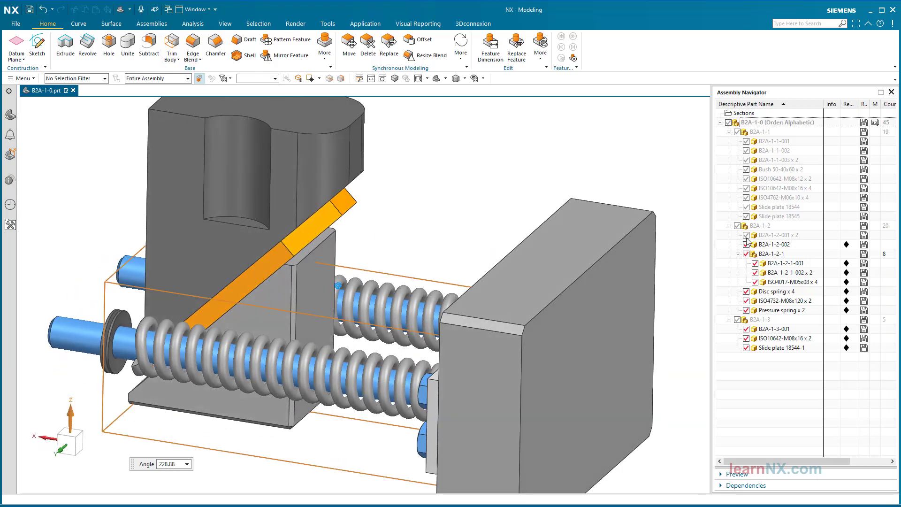
left_click(747, 234)
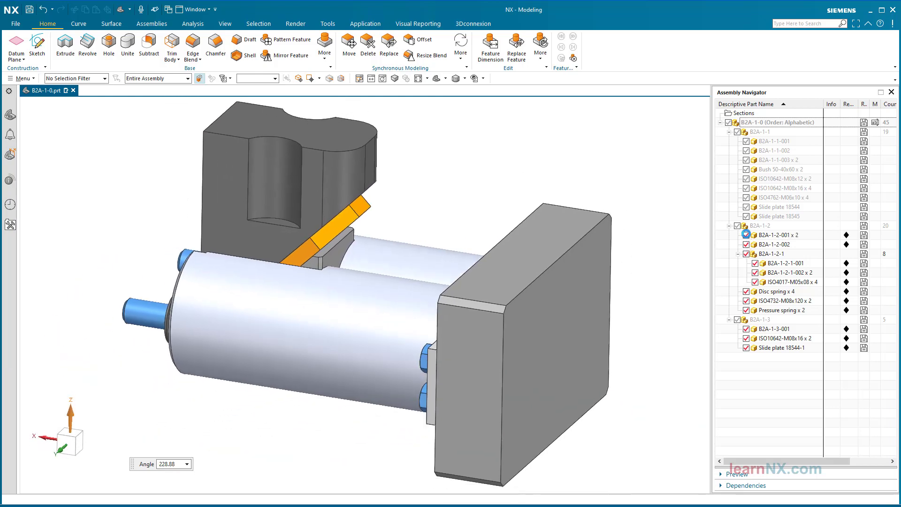
- Show all components of subassembly B2A-1-1, from the slide plates, screws and bushes up to B2A-1-1-001
left_click(746, 217)
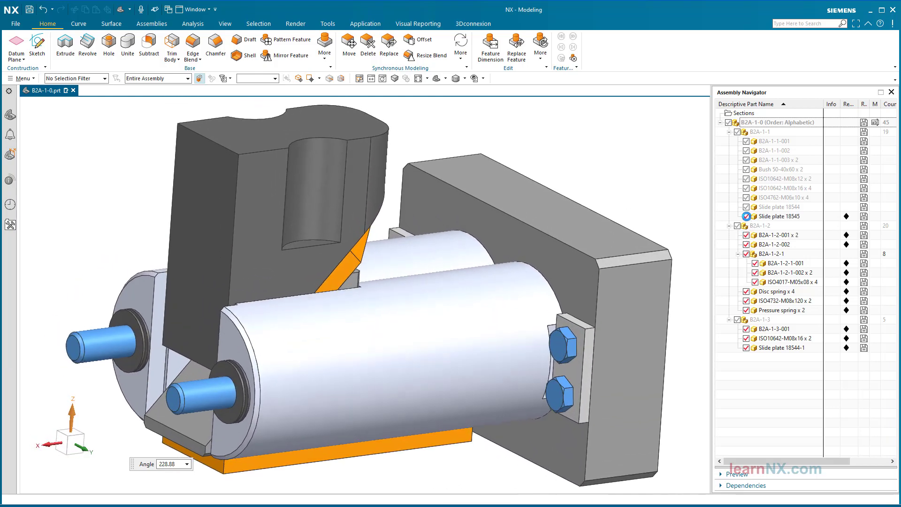
left_click(747, 207)
left_click(746, 198)
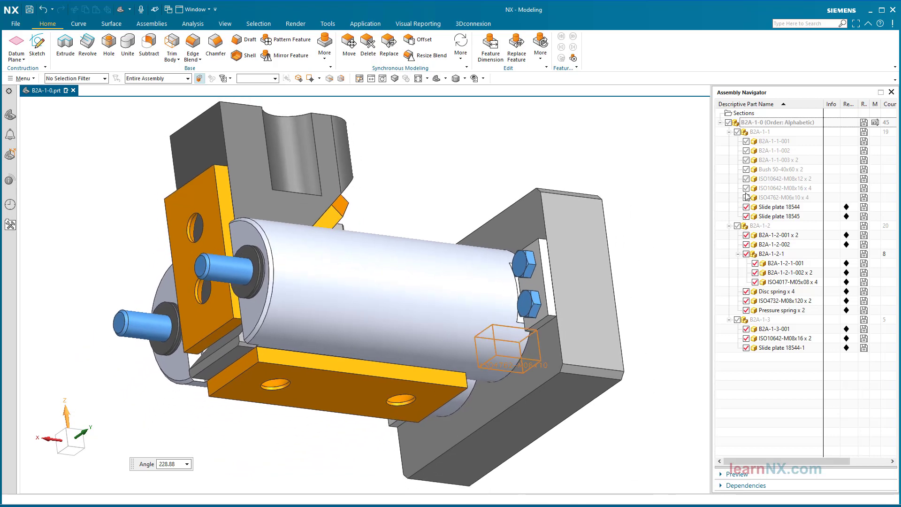
left_click(747, 188)
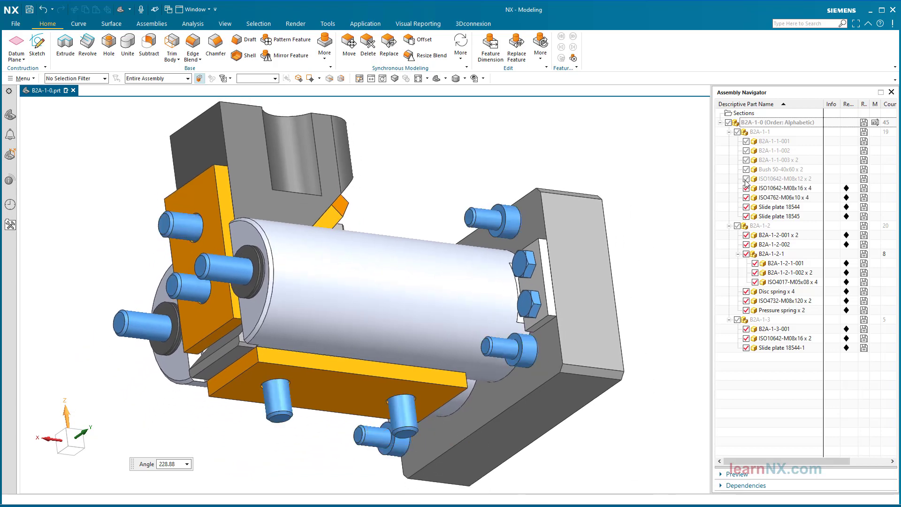
left_click(747, 179)
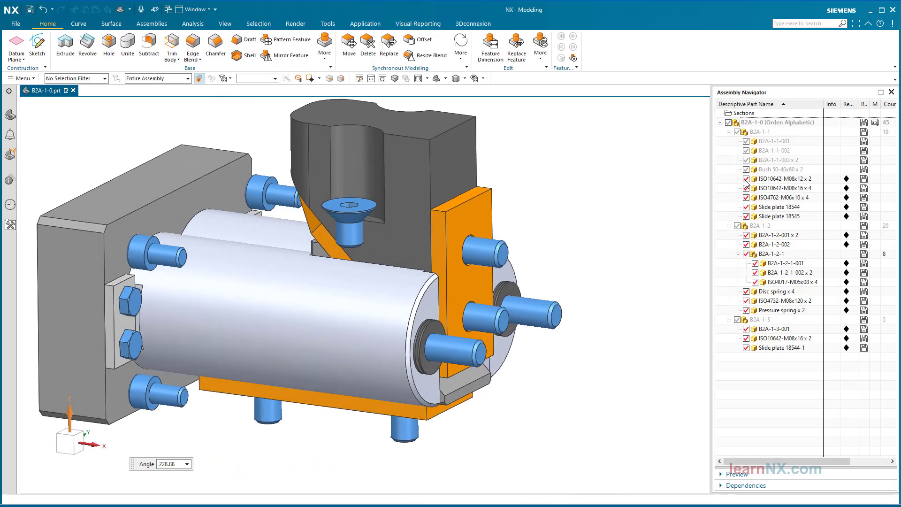
left_click(747, 169)
left_click(747, 160)
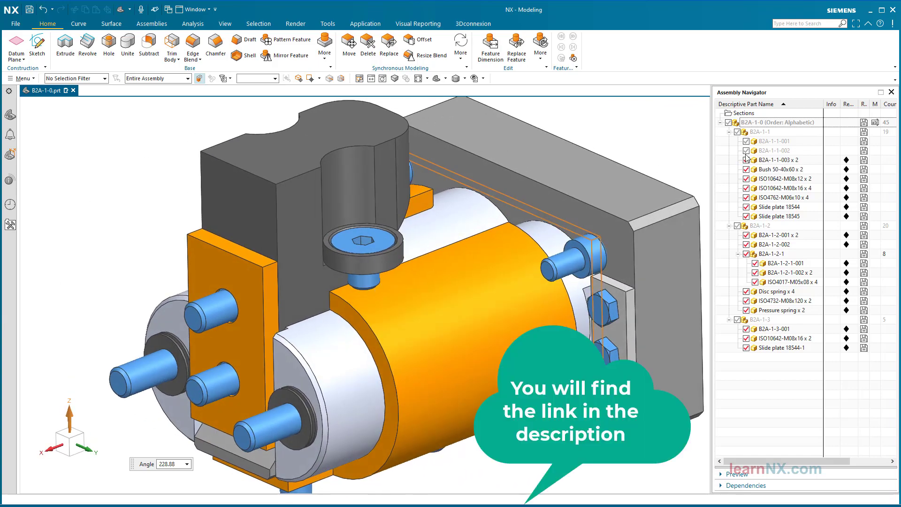
left_click(746, 151)
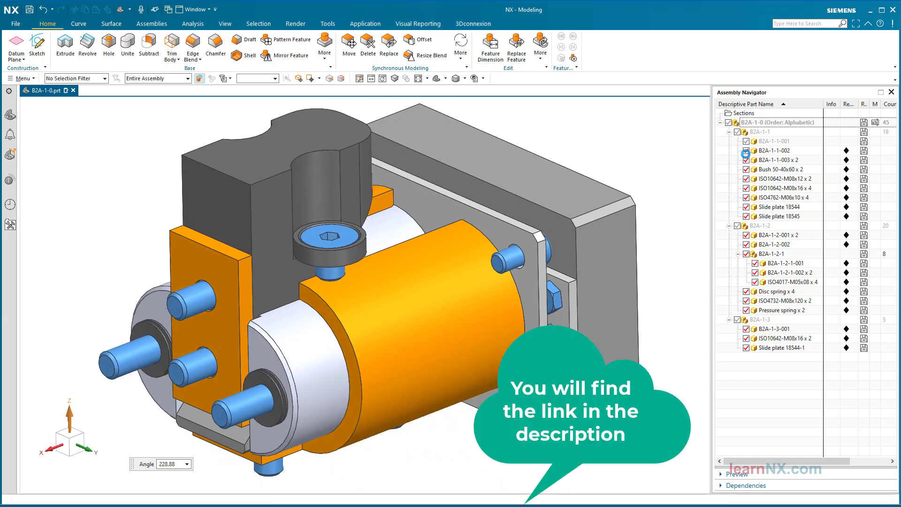
left_click(747, 141)
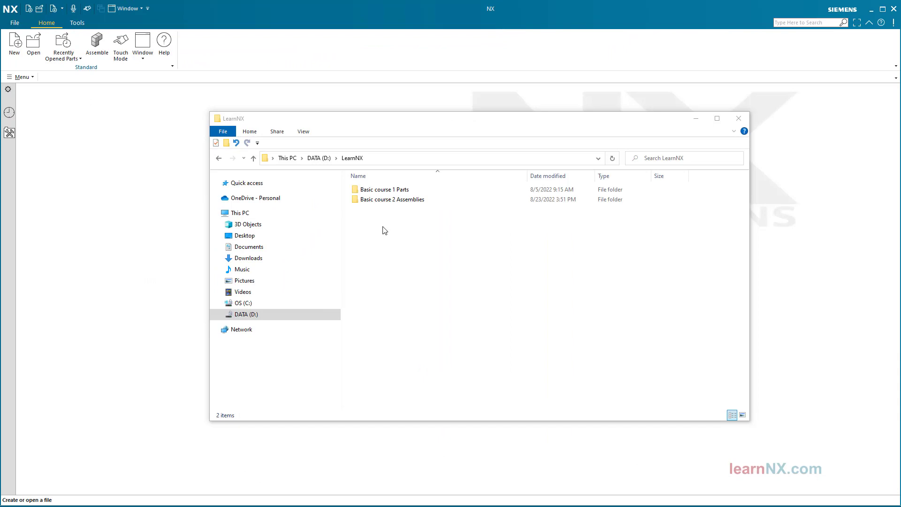
- In File Explorer, extract B2A-1-0.zip from the Slider_step folder of Basic course 2 Assemblies and open the extracted B2A-1-0 folder
double_click(393, 201)
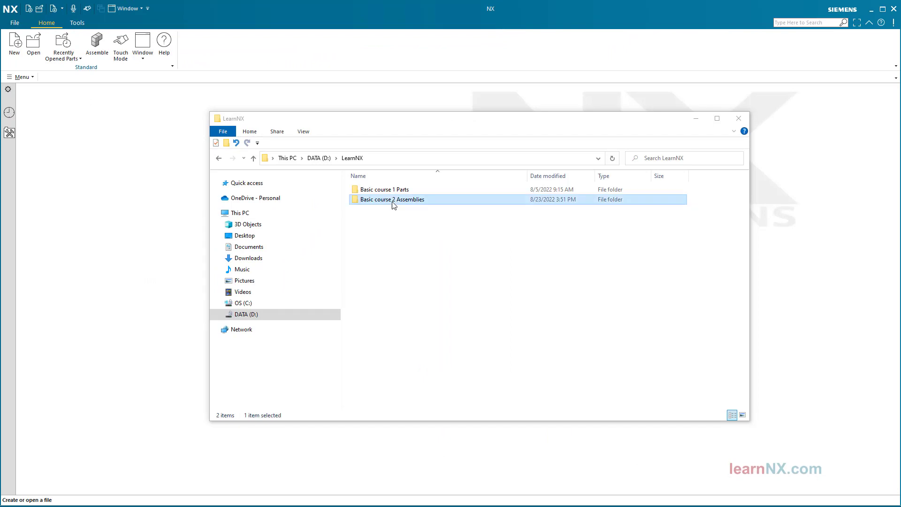
double_click(381, 192)
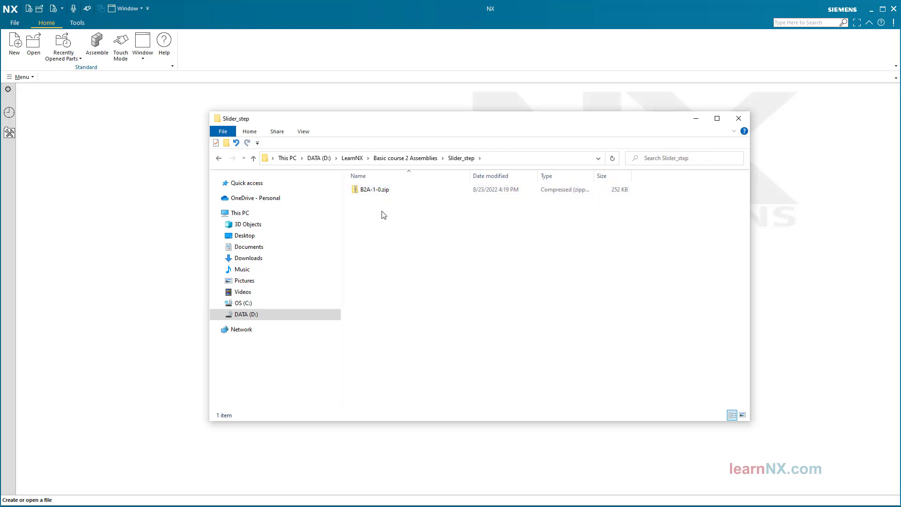
right_click(385, 190)
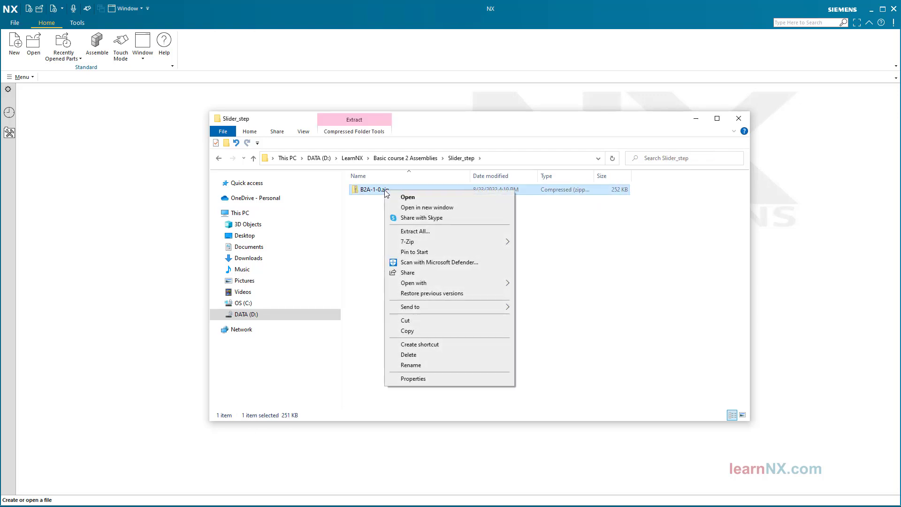
left_click(413, 232)
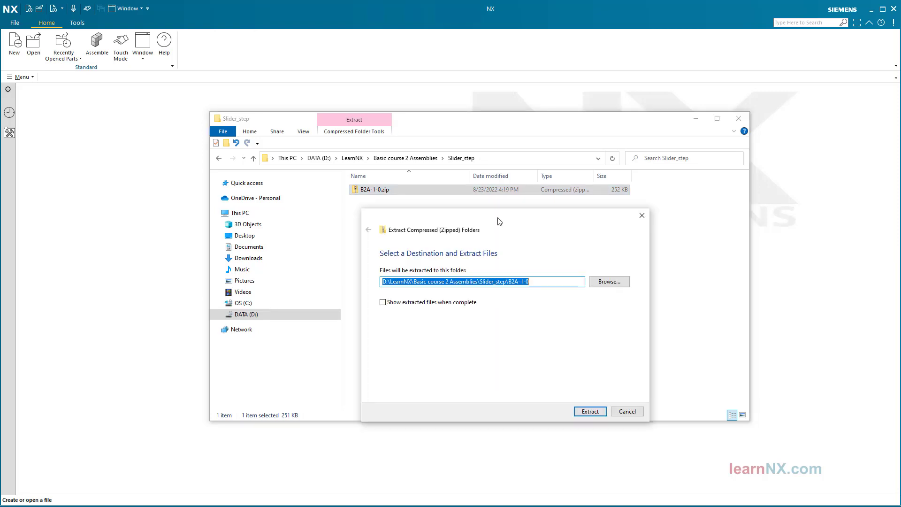
left_click(591, 412)
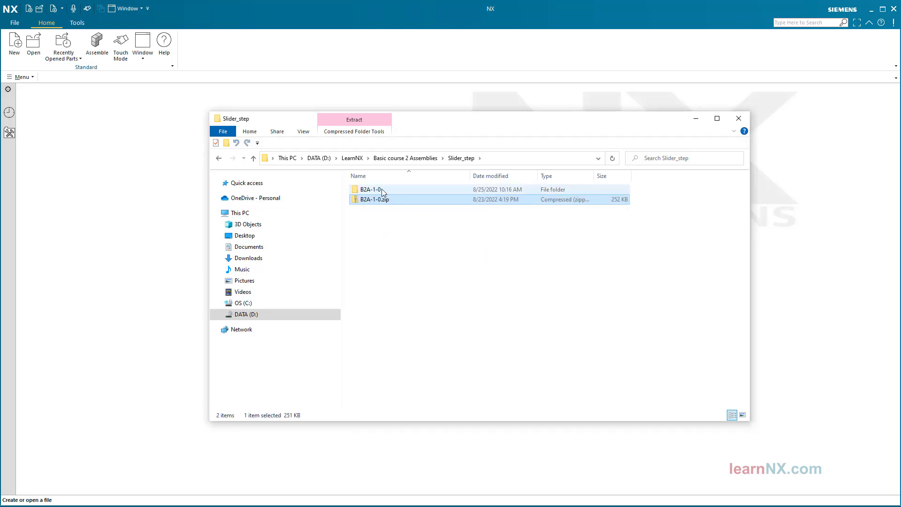
double_click(381, 188)
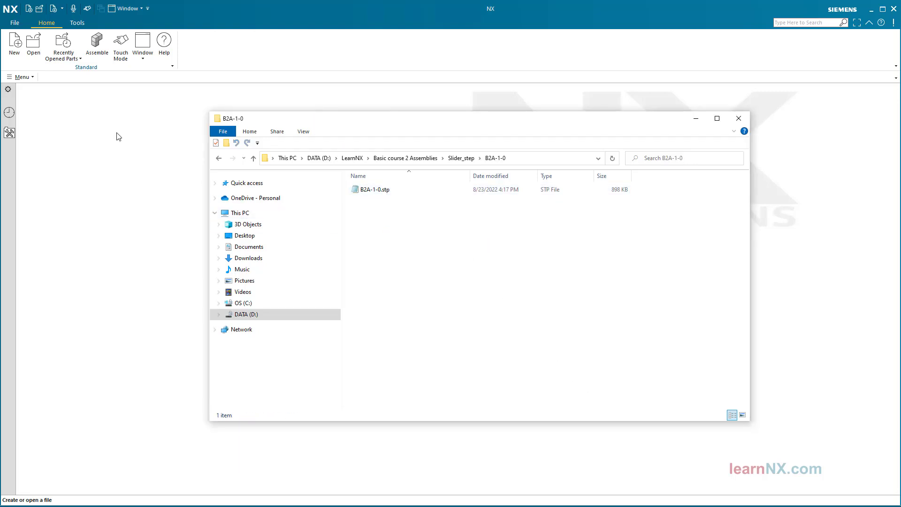
- In NX, import B2A-1-0.stp from the extracted B2A-1-0 folder as a STEP214 file
left_click(16, 23)
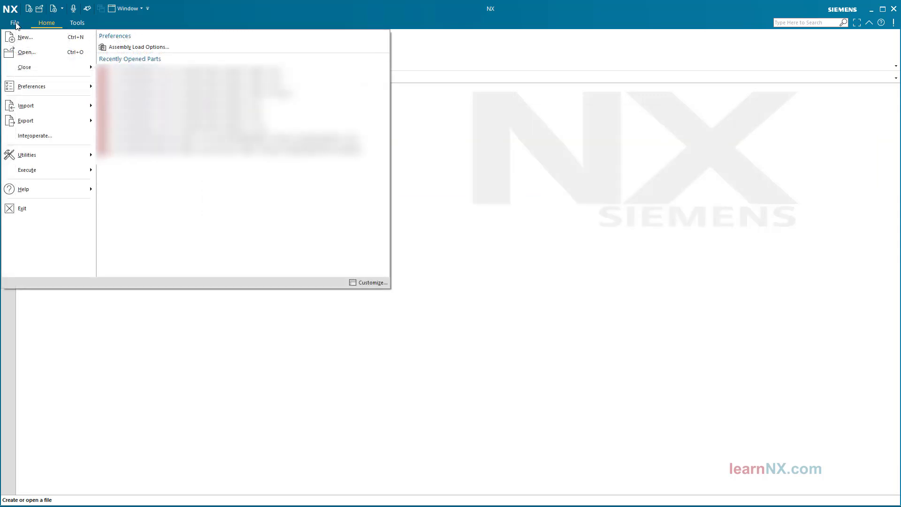
mouse_move(63, 105)
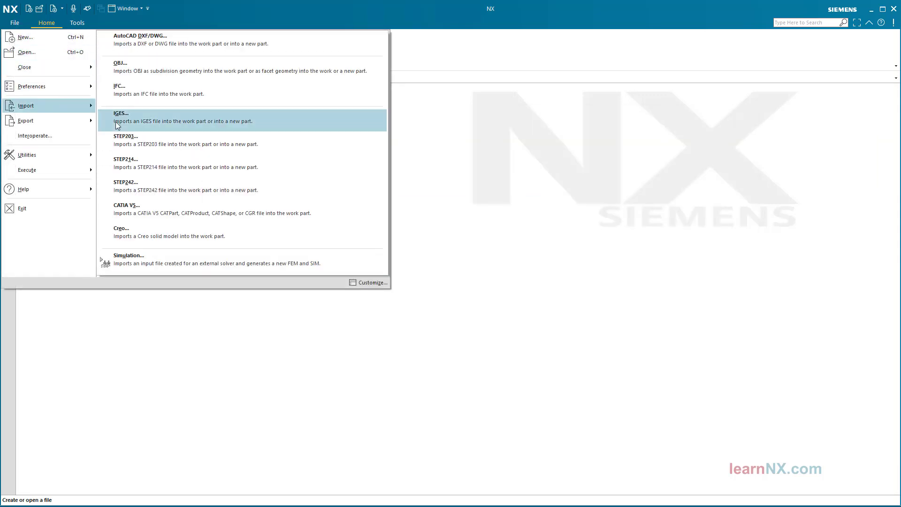
left_click(176, 167)
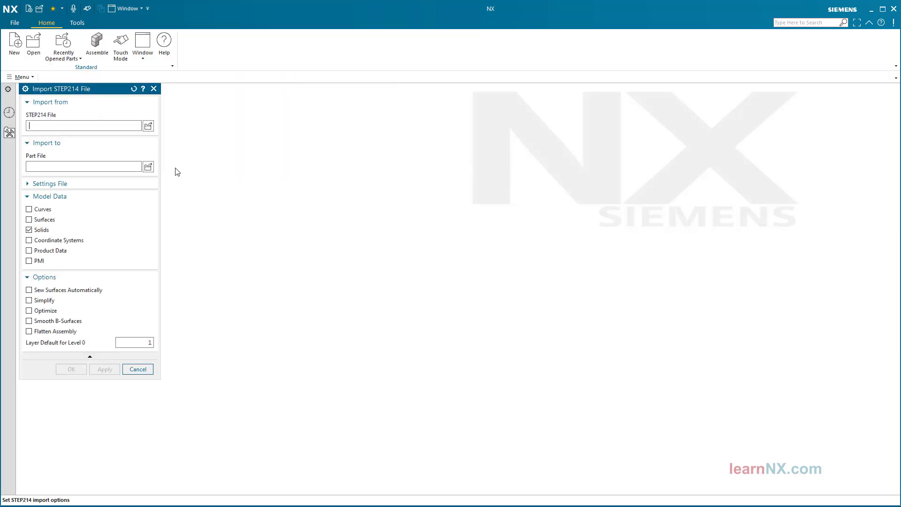
left_click(148, 127)
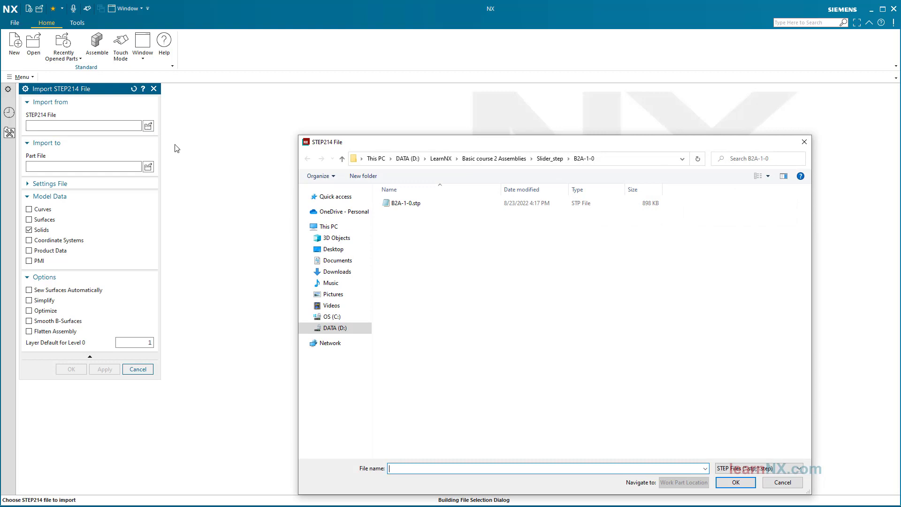
left_click(401, 208)
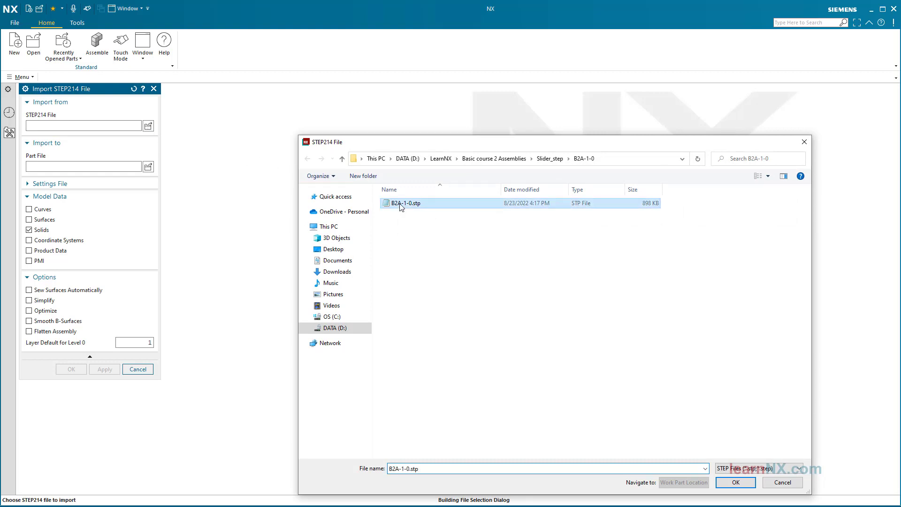
left_click(734, 481)
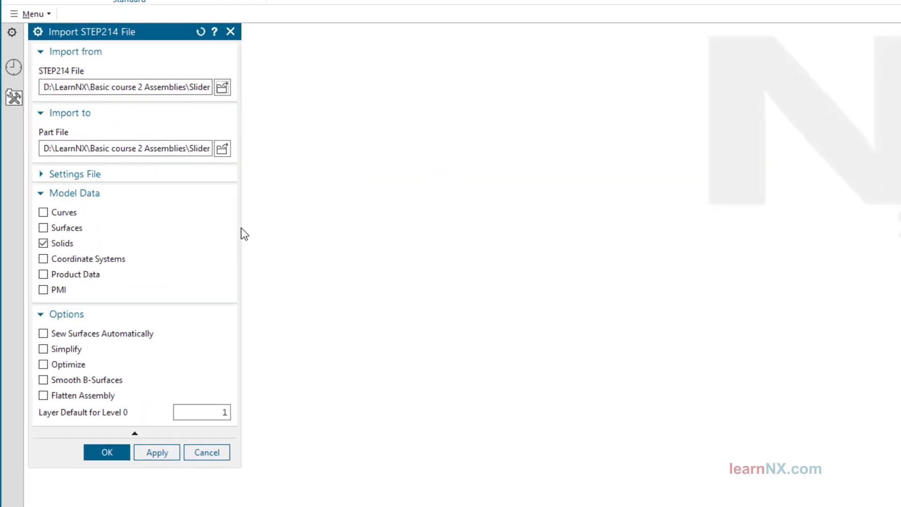
left_click_drag(241, 233, 397, 249)
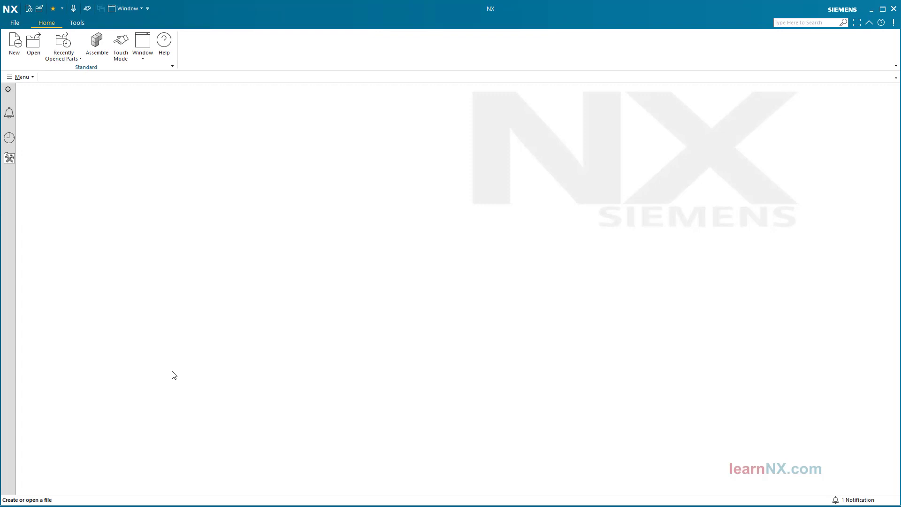
- Check the STEP import notification and view the generated part files in its output directory
left_click(852, 500)
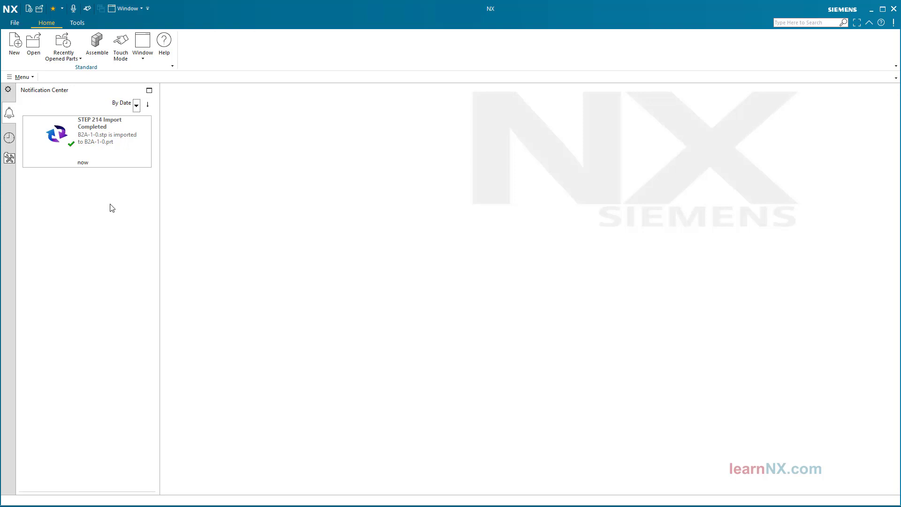
mouse_move(142, 164)
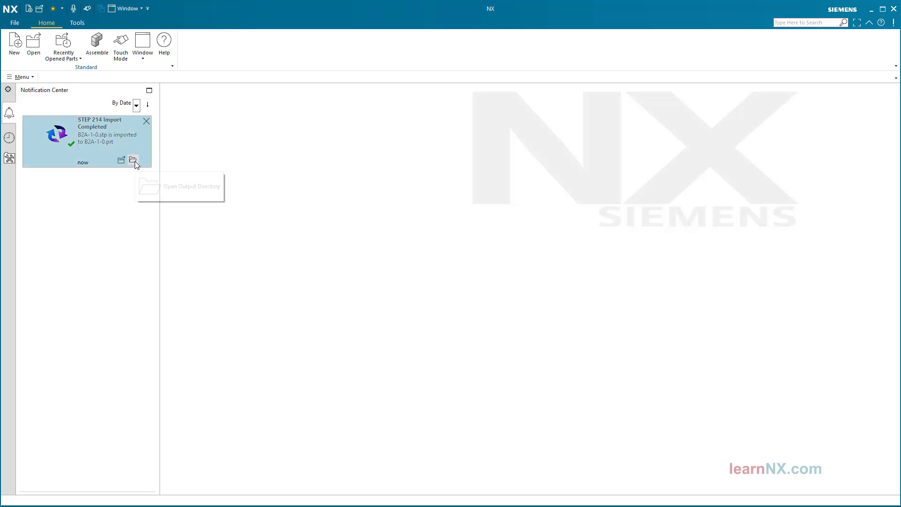
left_click(133, 160)
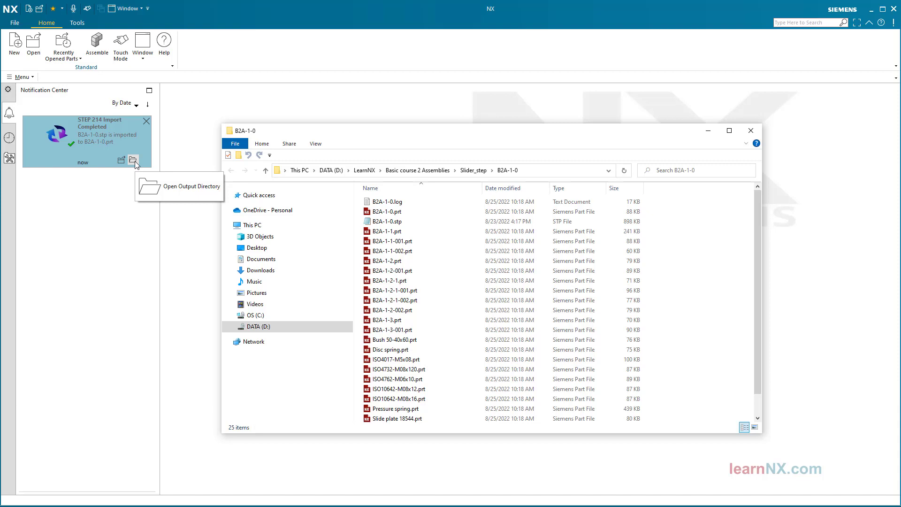
left_click(751, 133)
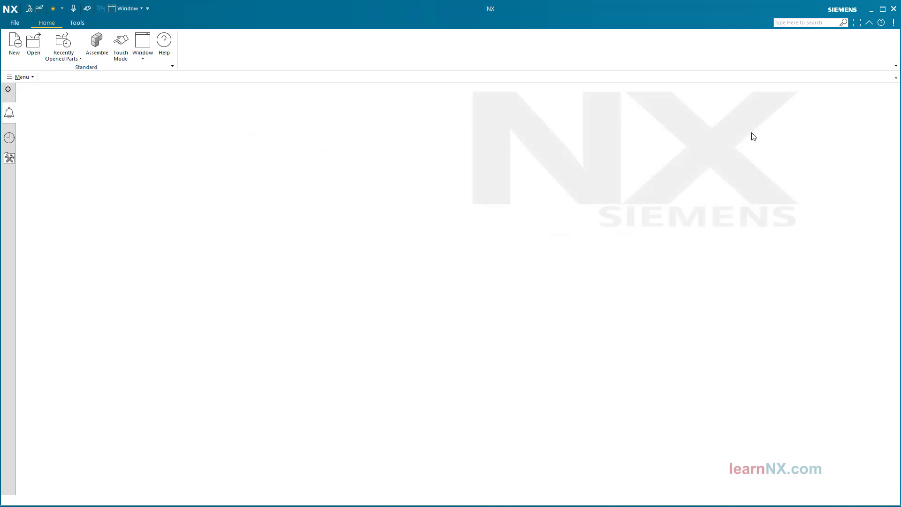
- Start opening a part and browse into the B2A-1-0 folder inside Slider_step
left_click(36, 47)
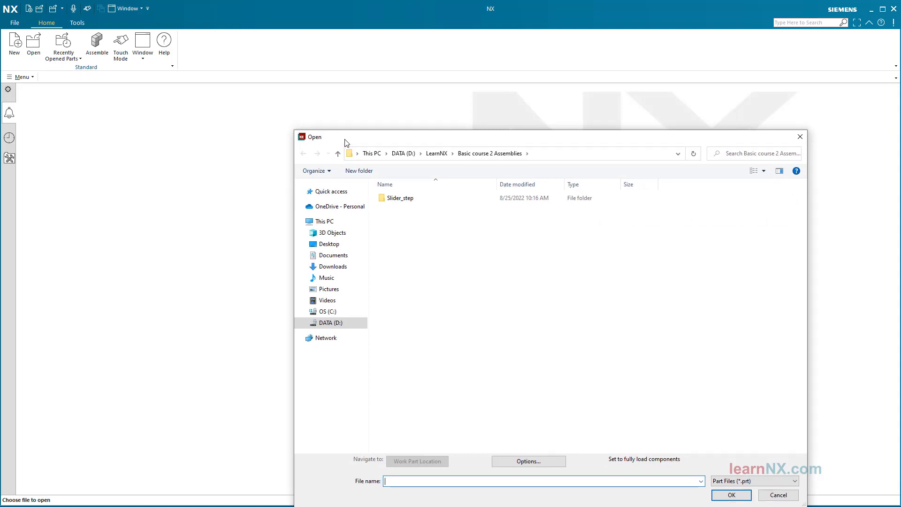
left_click_drag(343, 149, 287, 104)
double_click(345, 159)
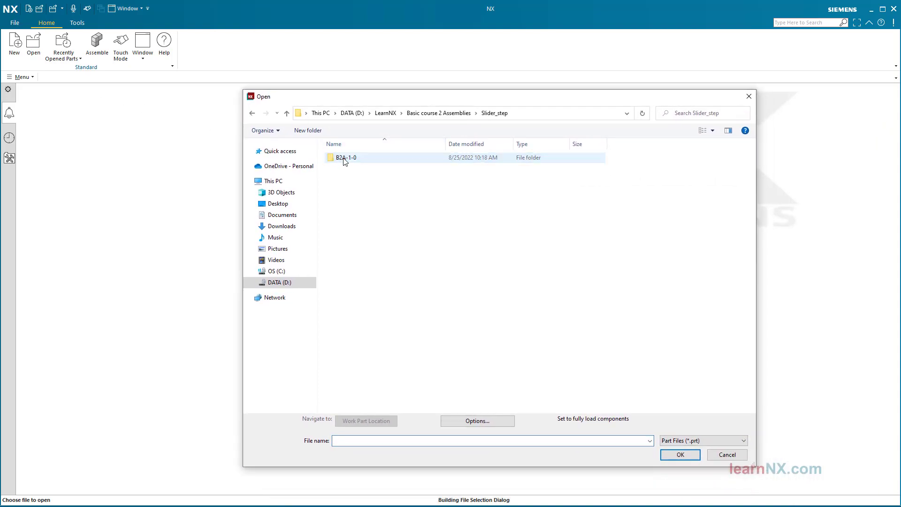
double_click(345, 160)
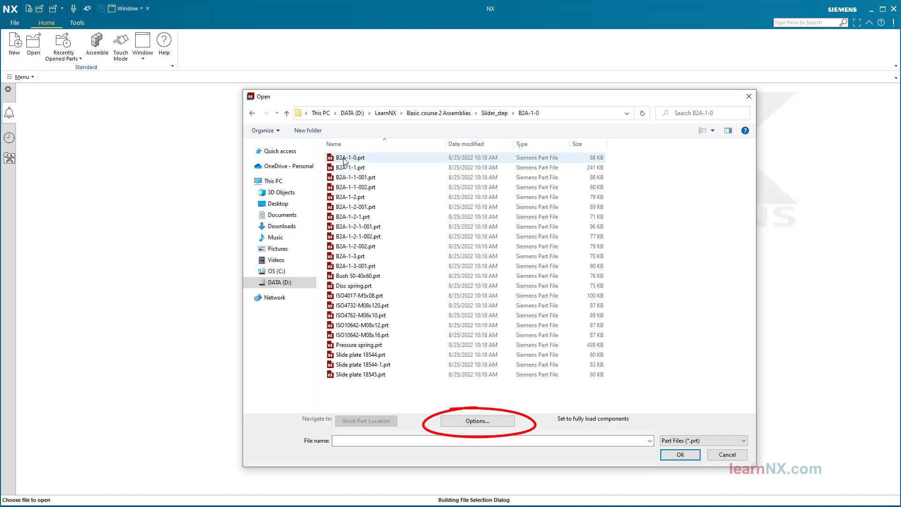
- Set the assembly load option for part versions to From Folder and open the assembly B2A-1-0.prt
left_click(476, 421)
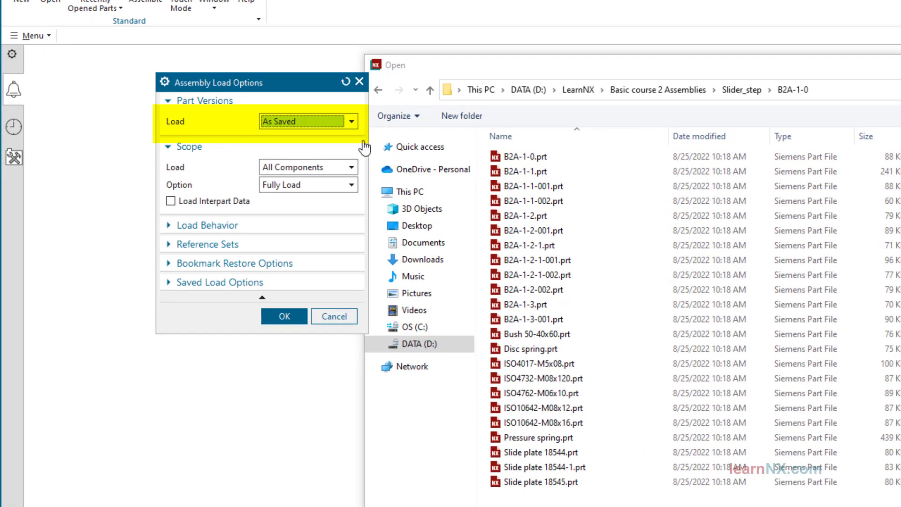
left_click(331, 123)
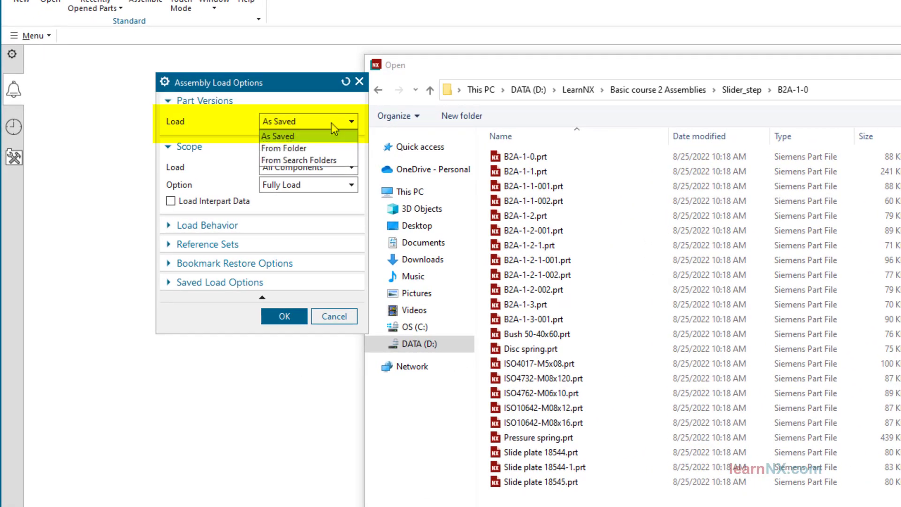
left_click(317, 149)
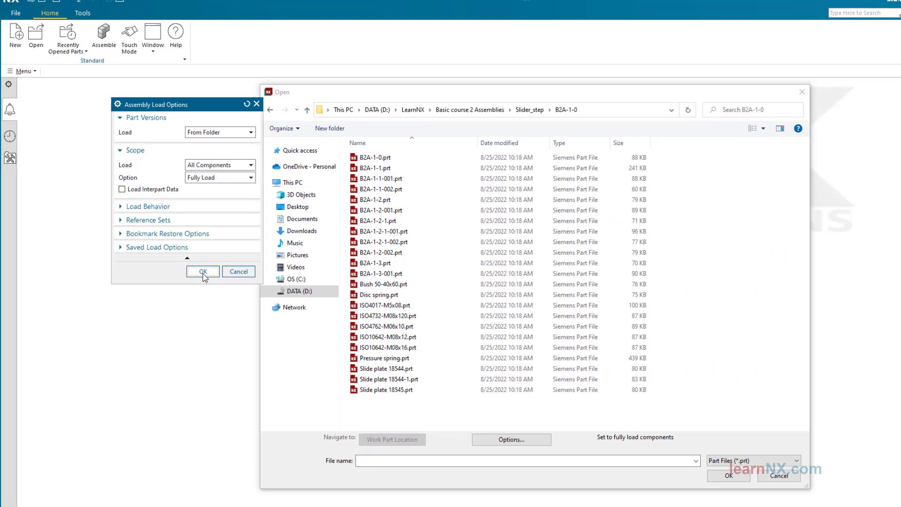
left_click(291, 314)
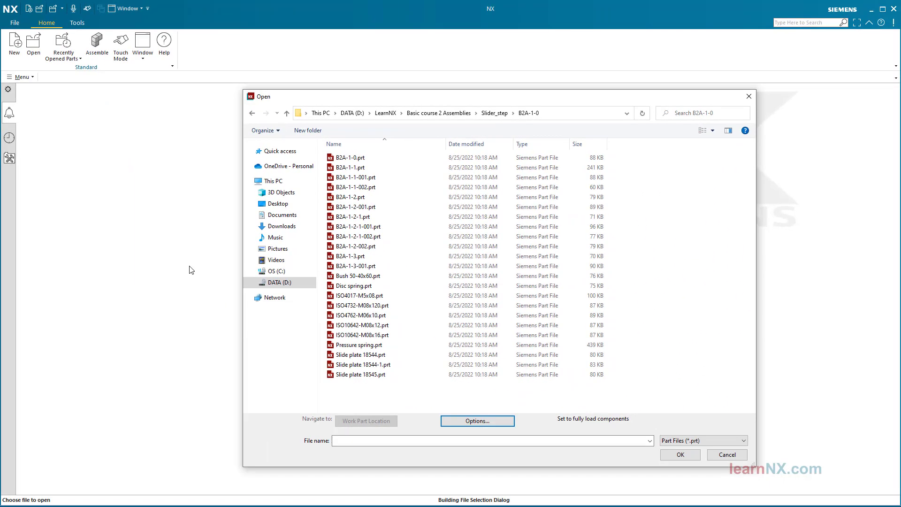
left_click(345, 159)
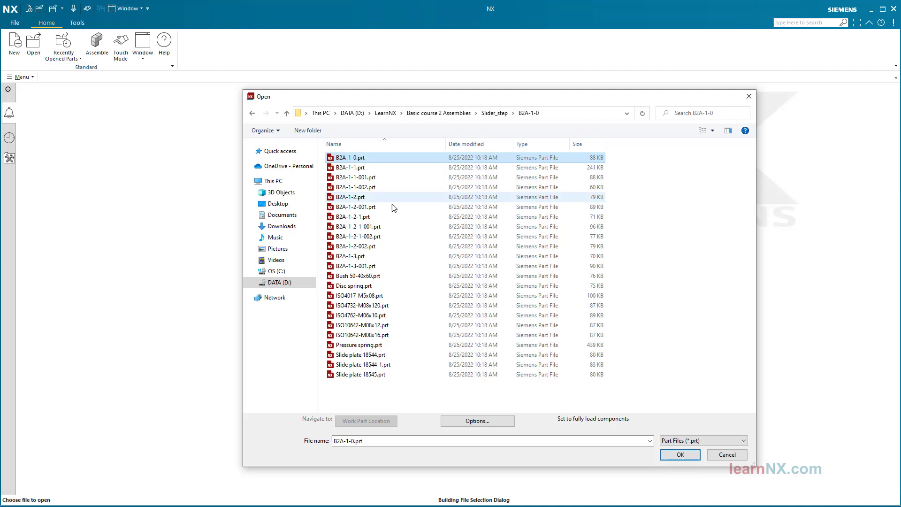
left_click(680, 455)
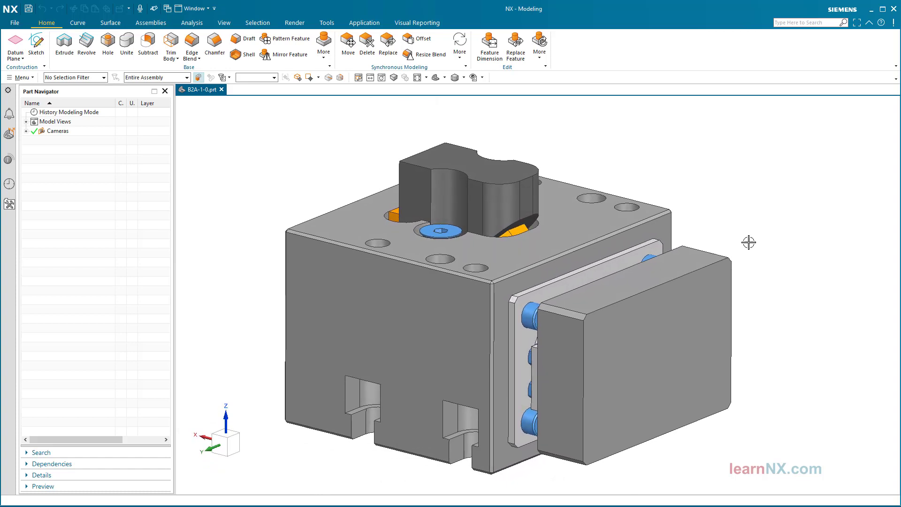
- Enable the Assembly Navigator and dock it on the side of the graphics window opposite the Part Navigator
right_click(8, 245)
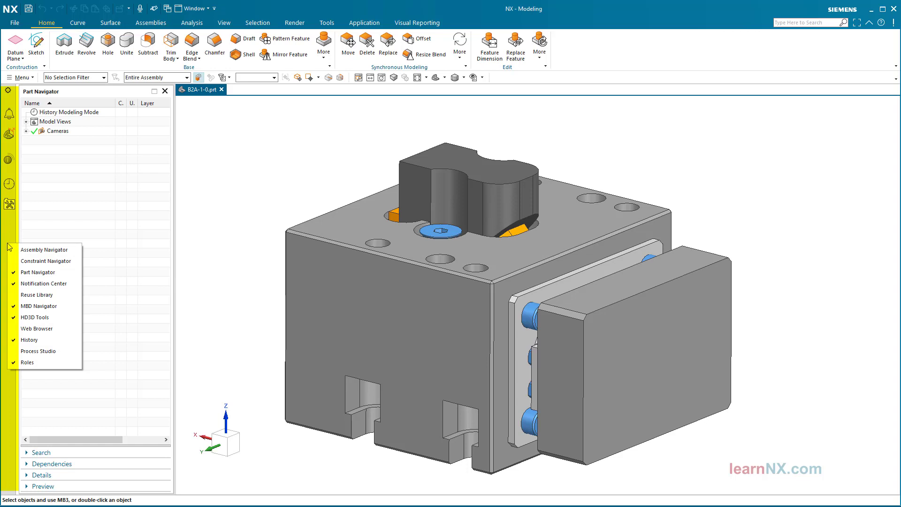
left_click(34, 255)
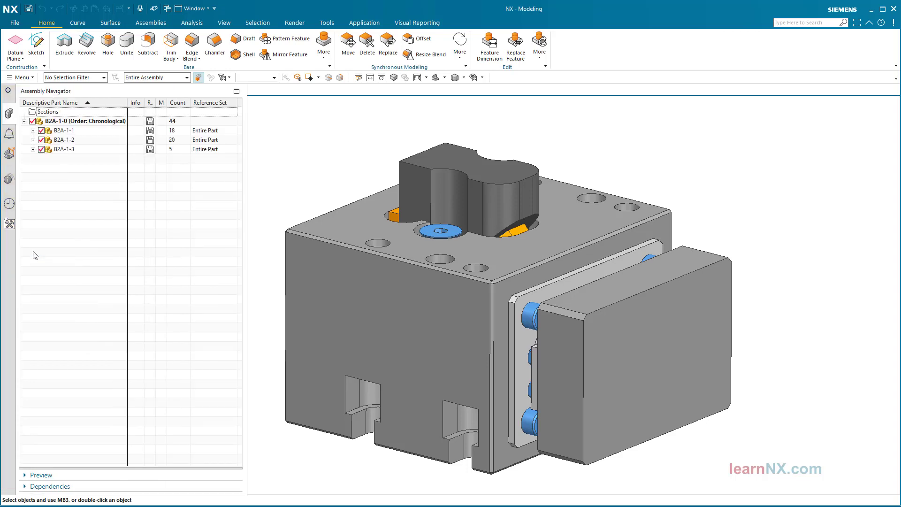
left_click(9, 204)
left_click(11, 115)
left_click(10, 114)
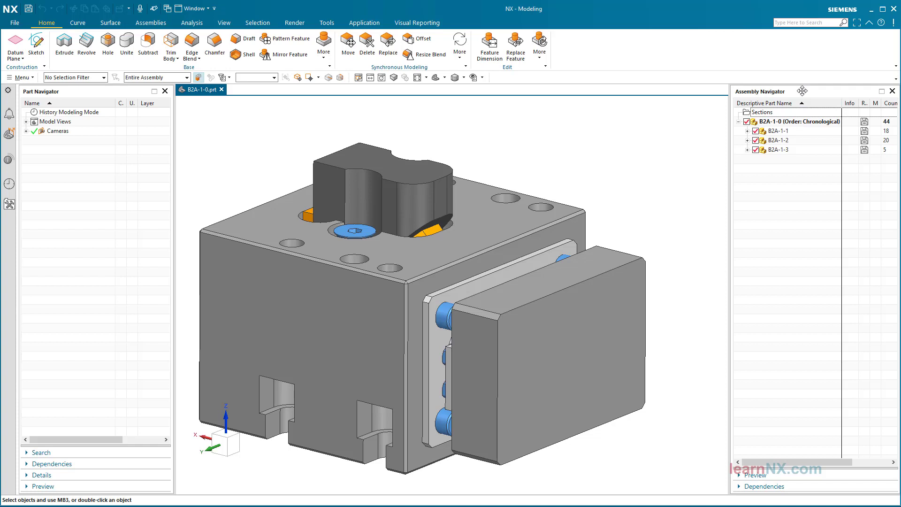
- Undock the Assembly Navigator as a floating window and redock it, and close and reopen it
left_click_drag(803, 90, 506, 148)
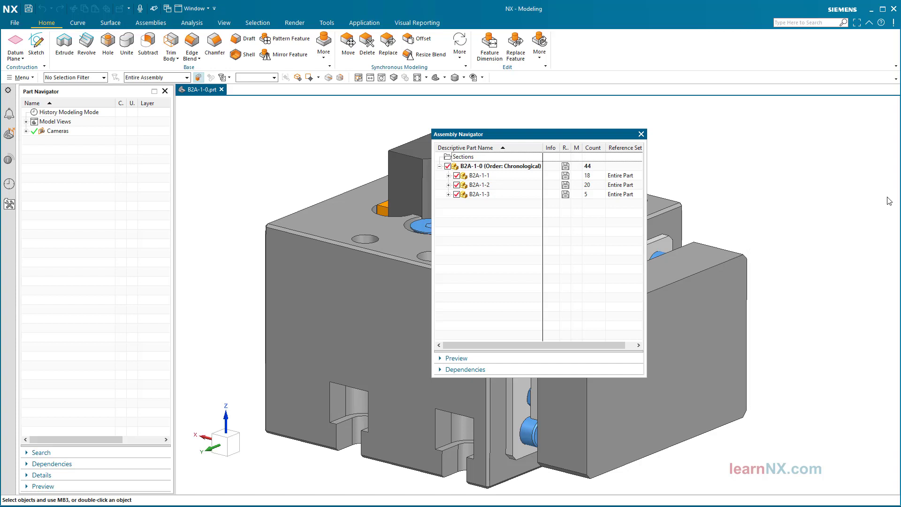
left_click_drag(892, 201, 891, 201)
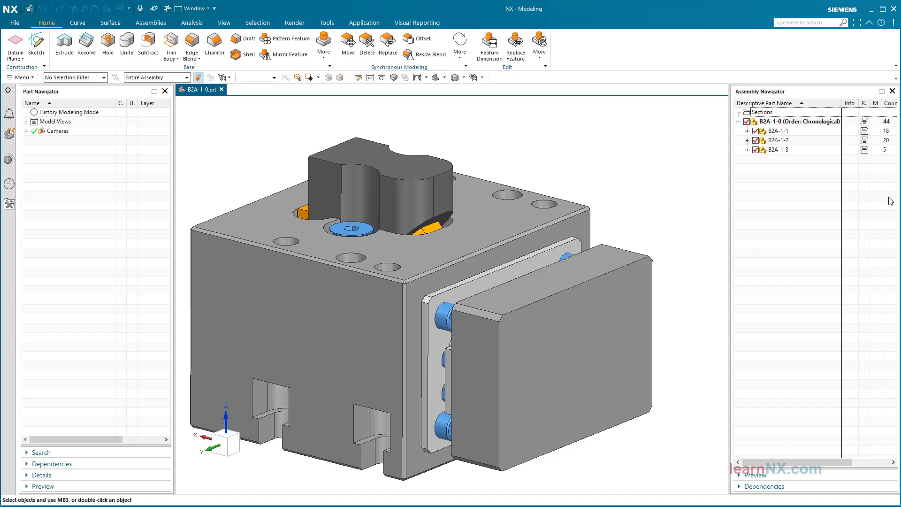
left_click(892, 91)
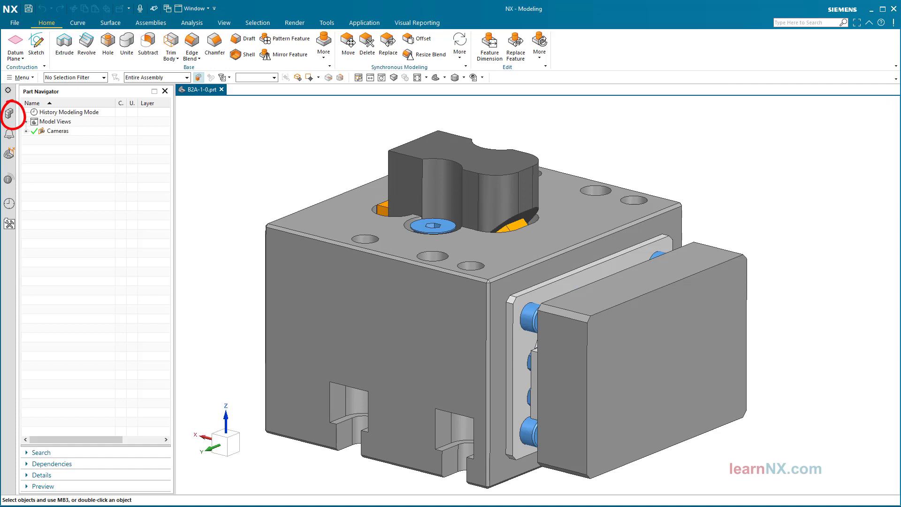
left_click(10, 114)
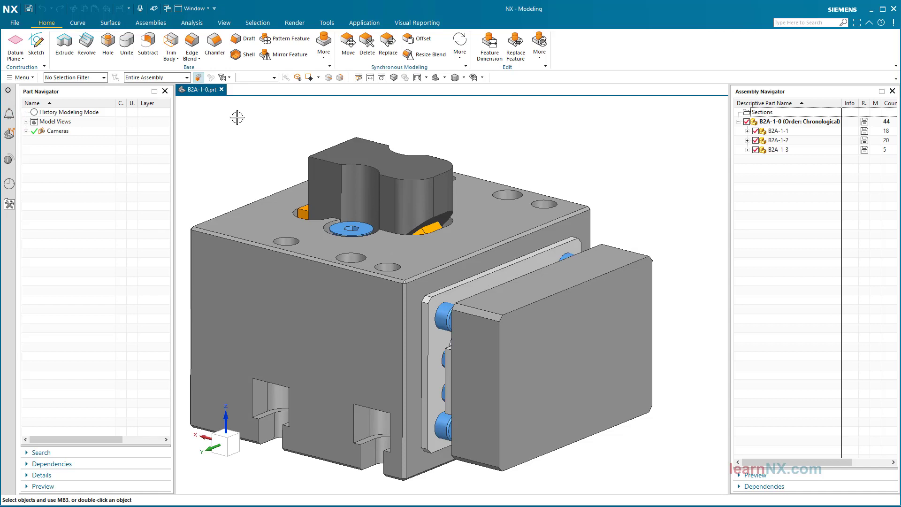
- Create a sketch on the default plane and draw a rectangle outside the slider block, near the sketch origin
left_click(40, 50)
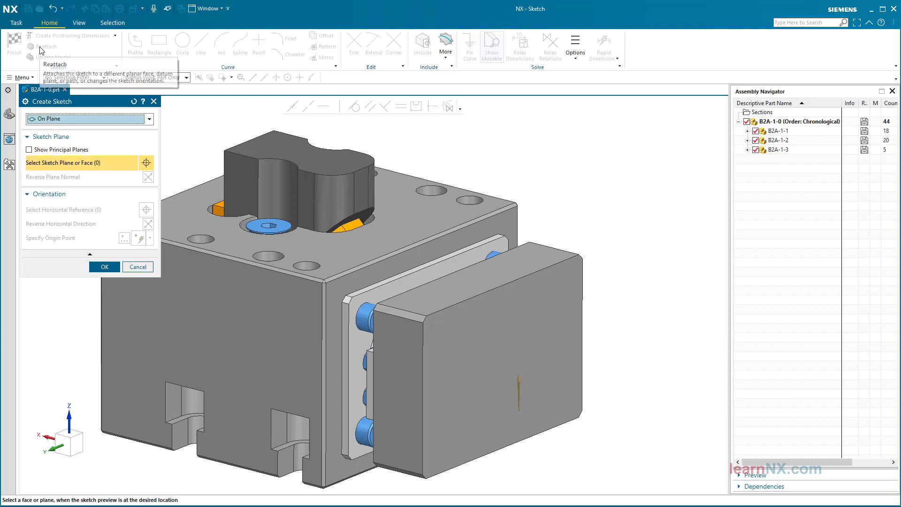
left_click(104, 269)
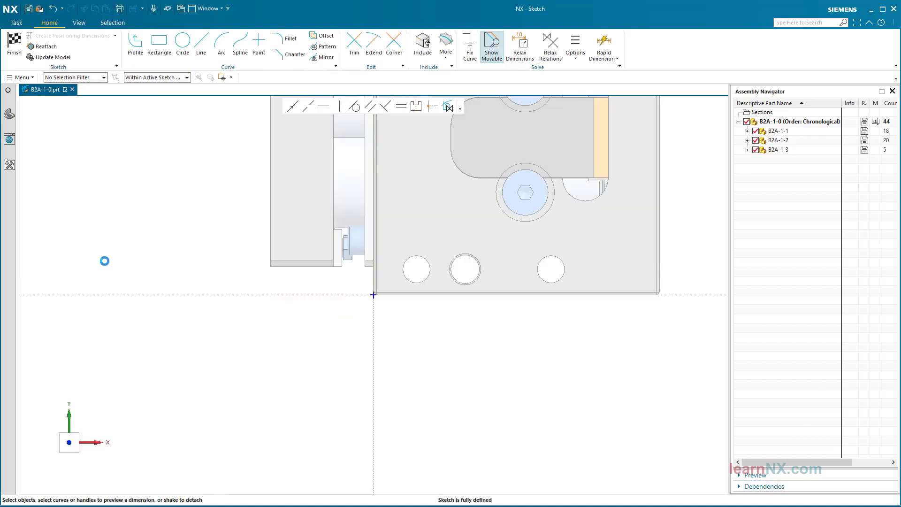
left_click(158, 42)
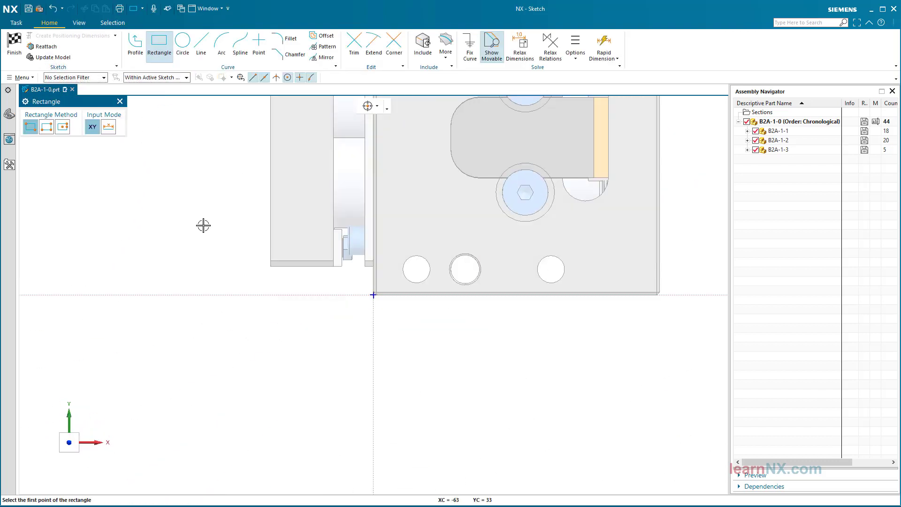
left_click(328, 380)
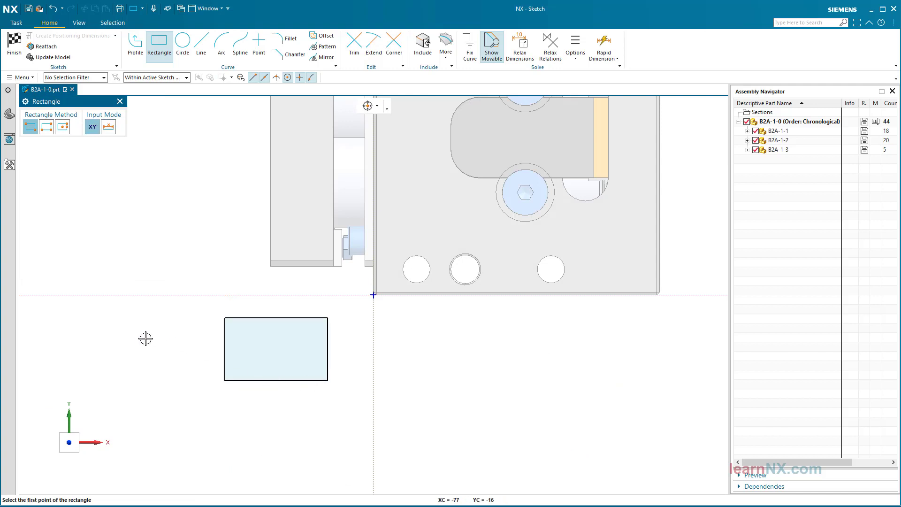
key("Escape")
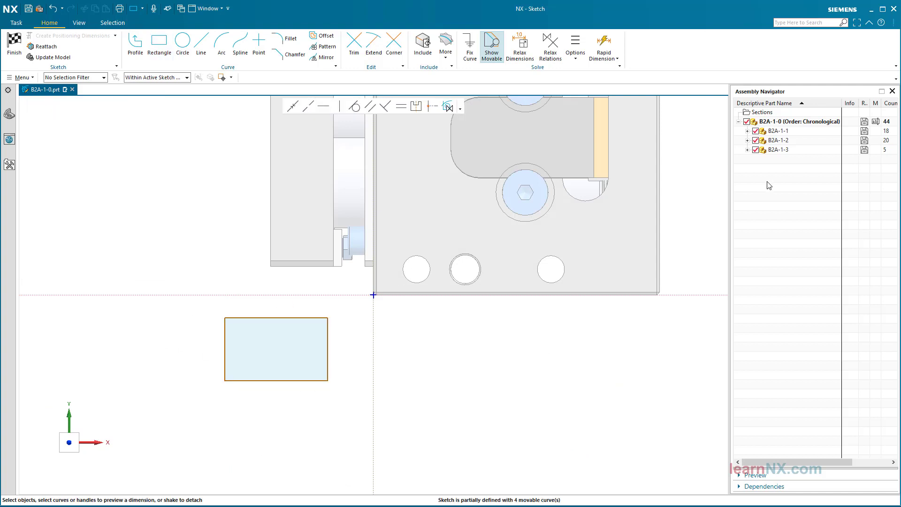
- Close the Assembly Navigator in the sketch environment, and finish and re-edit the sketch to compare the navigator layouts
left_click(891, 90)
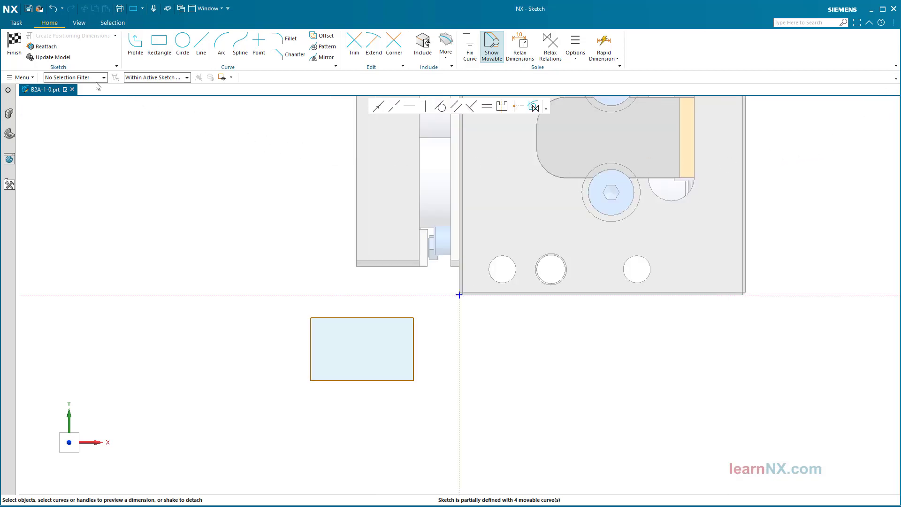
left_click(15, 41)
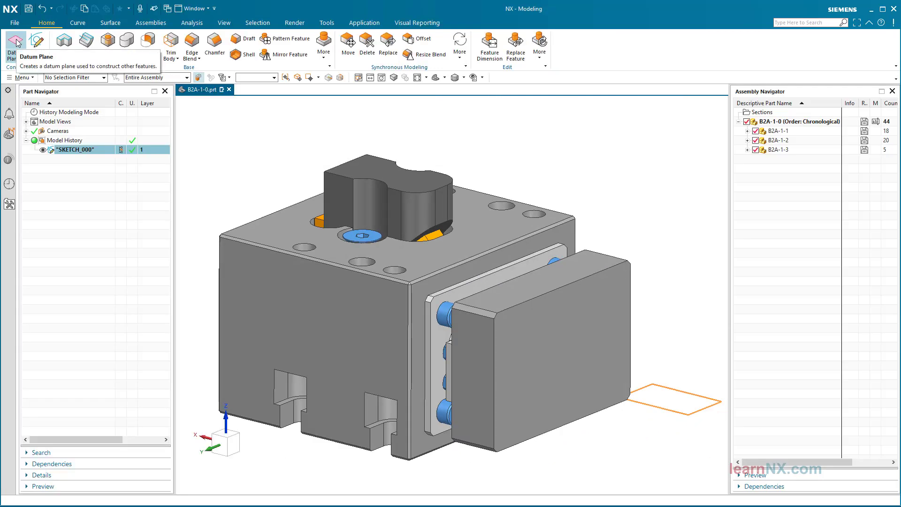
double_click(69, 150)
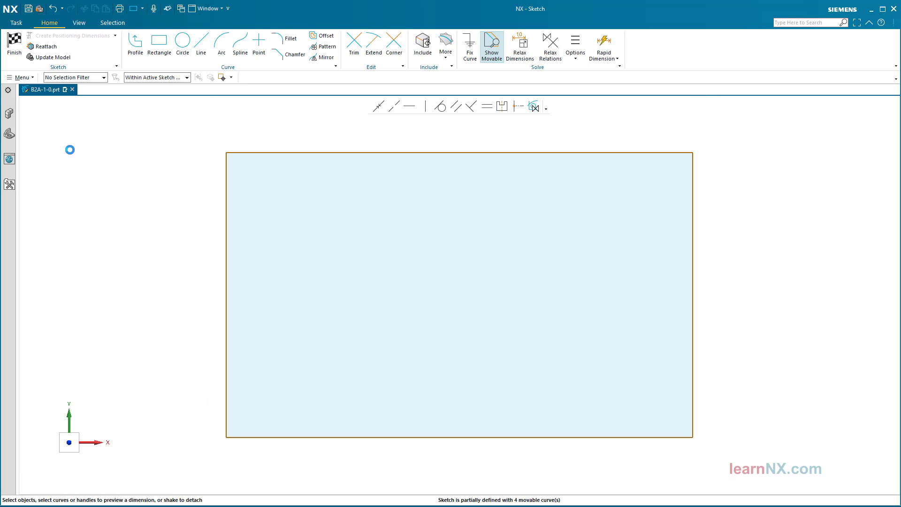
left_click(19, 50)
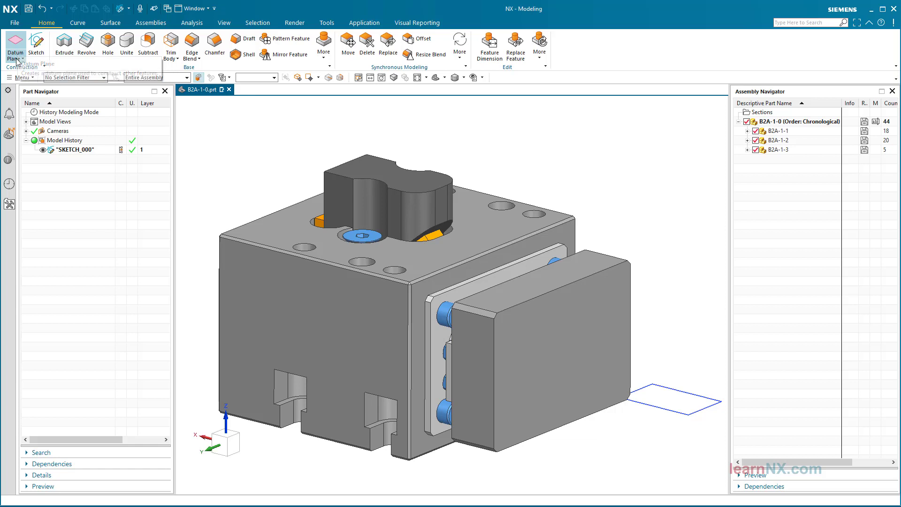
- Delete the rectangle sketch from the model history of B2A-1-0
left_click(69, 150)
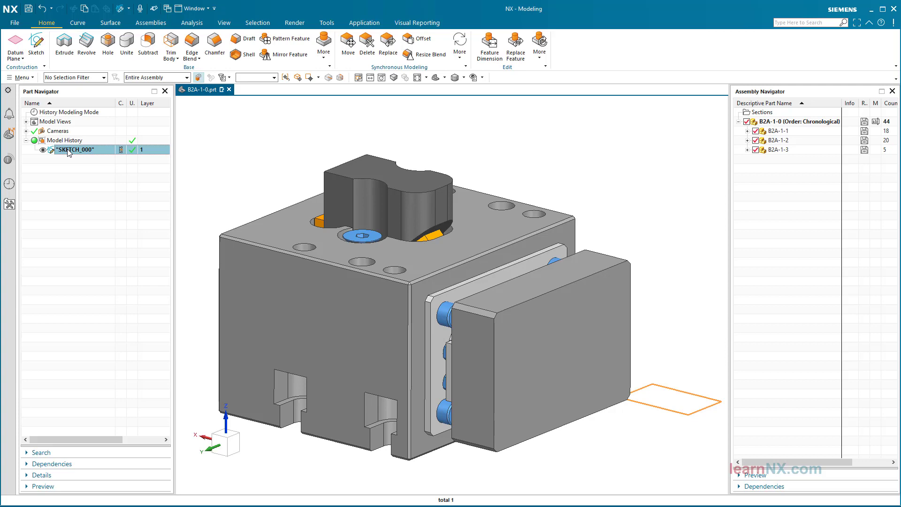
right_click(69, 151)
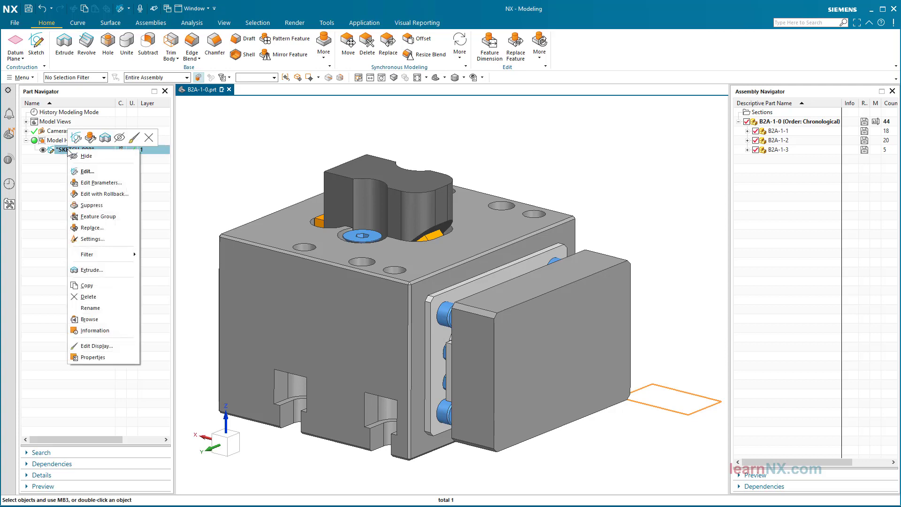
left_click(150, 138)
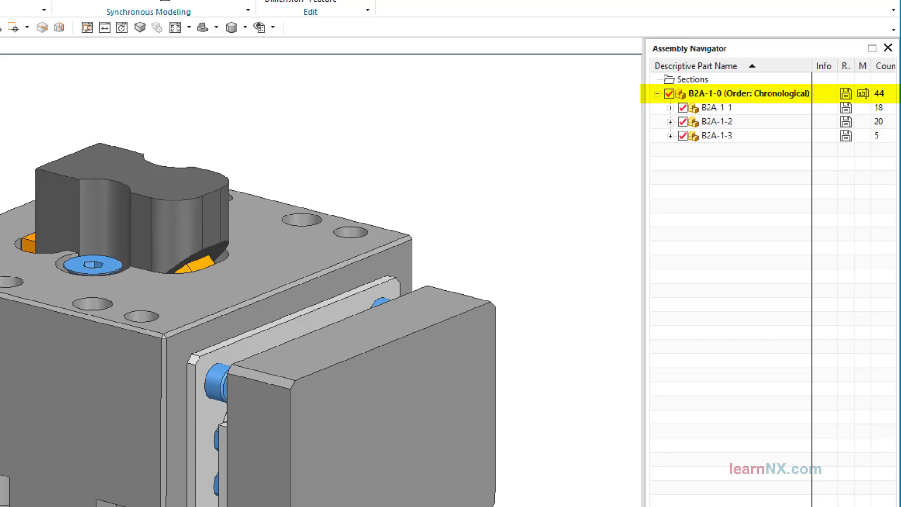
- Expand subassemblies B2A-1-1, B2A-1-2 and B2A-1-3 plus the nested B2A-1-2-1 to examine the assembly structure
left_click(671, 108)
left_click(671, 234)
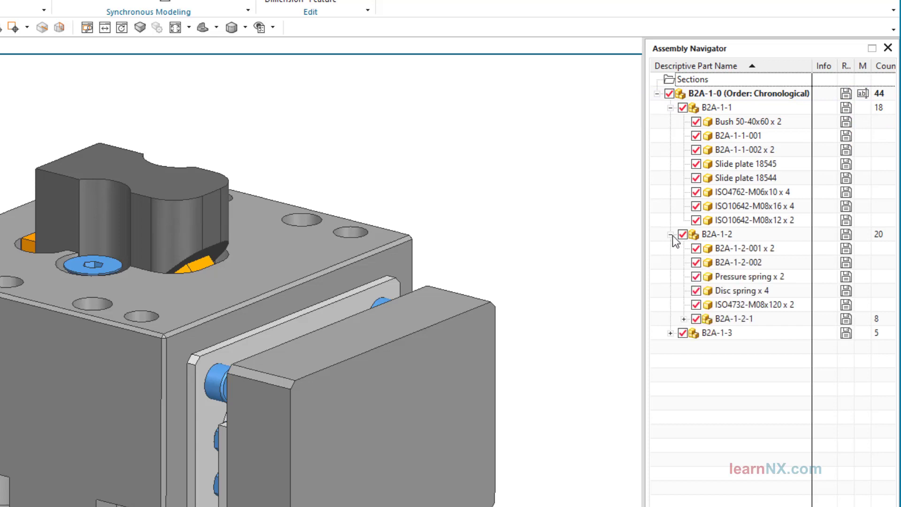
left_click(671, 333)
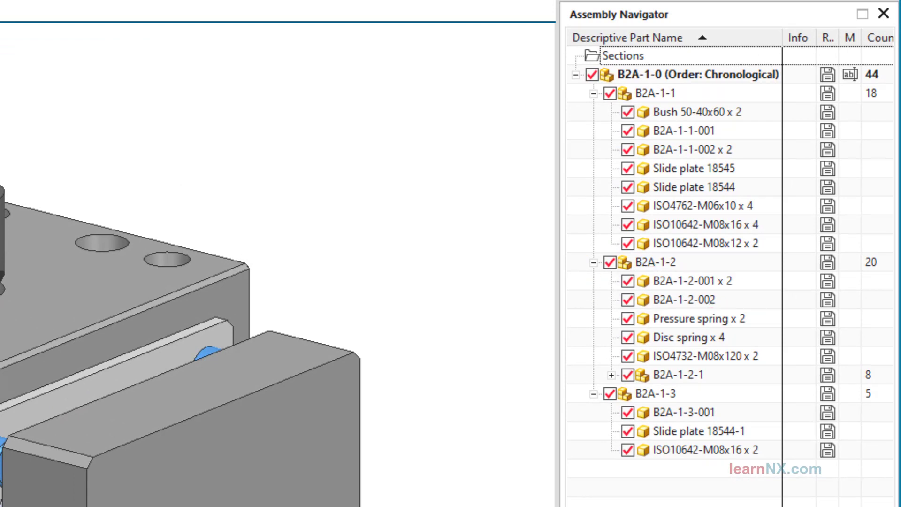
left_click(612, 375)
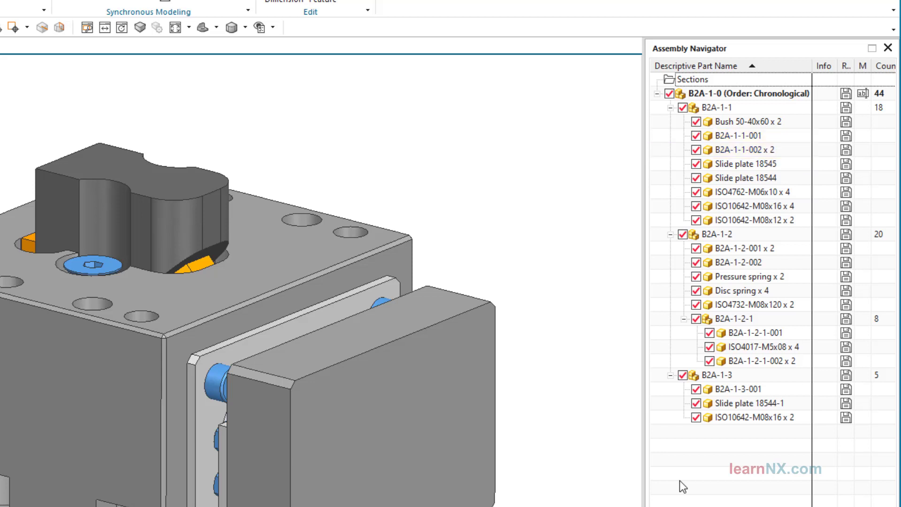
- Hide subassembly B2A-1-3, the nested subassembly B2A-1-2-1 and the whole of B2A-1-2
left_click(683, 375)
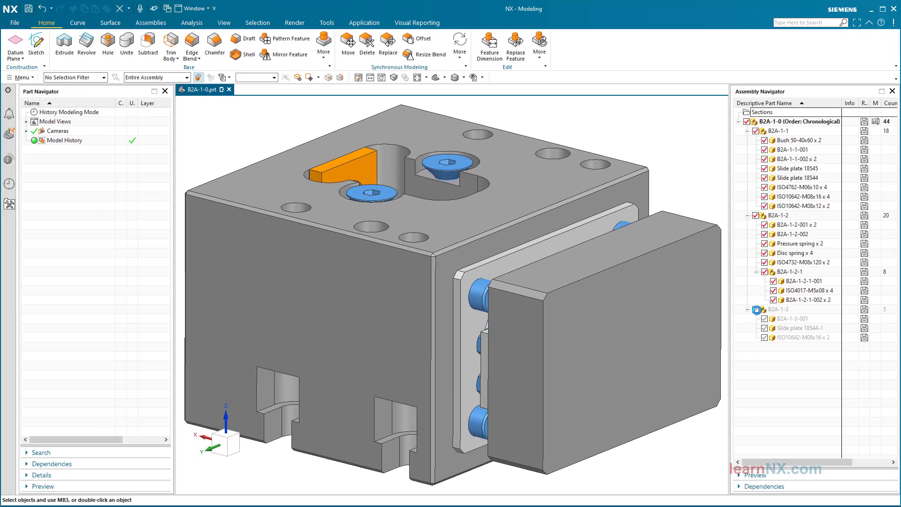
left_click(765, 272)
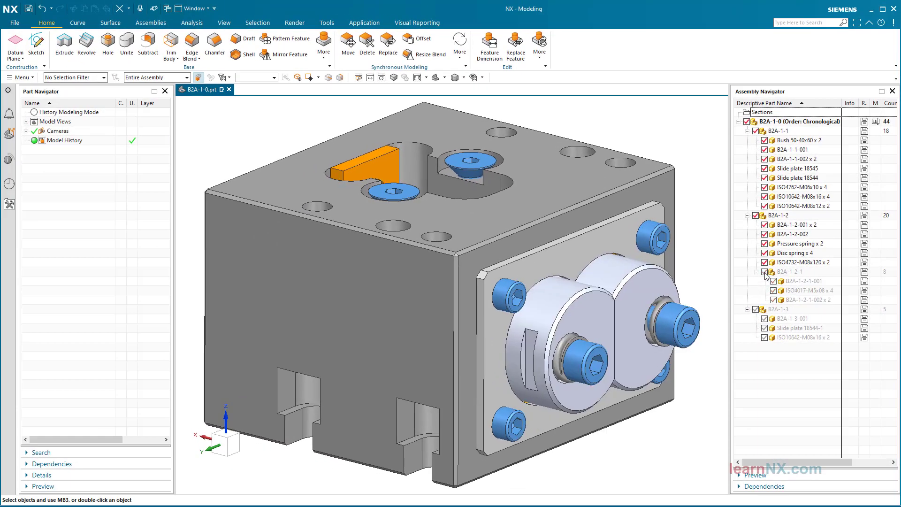
left_click(755, 215)
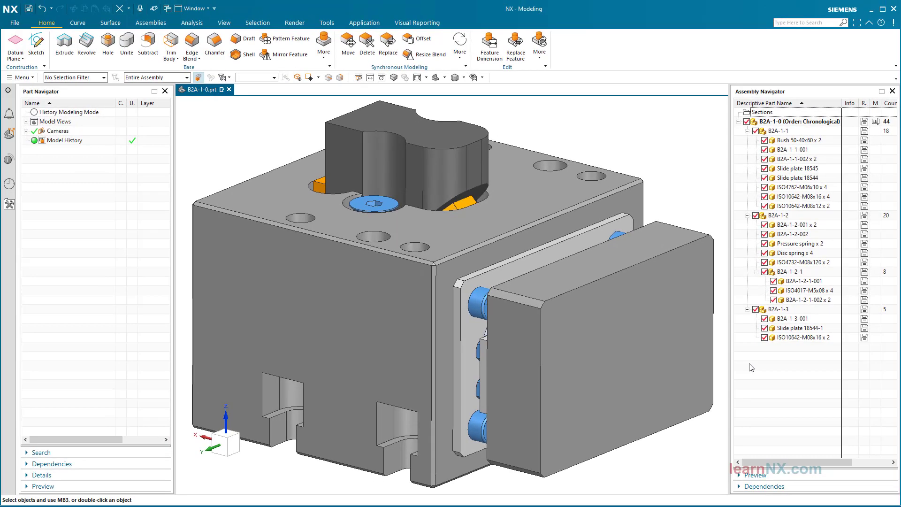
- Unpack all components in the assembly tree, and hide and reshow the second ISO4762-M06x10 screw of B2A-1-1
right_click(738, 232)
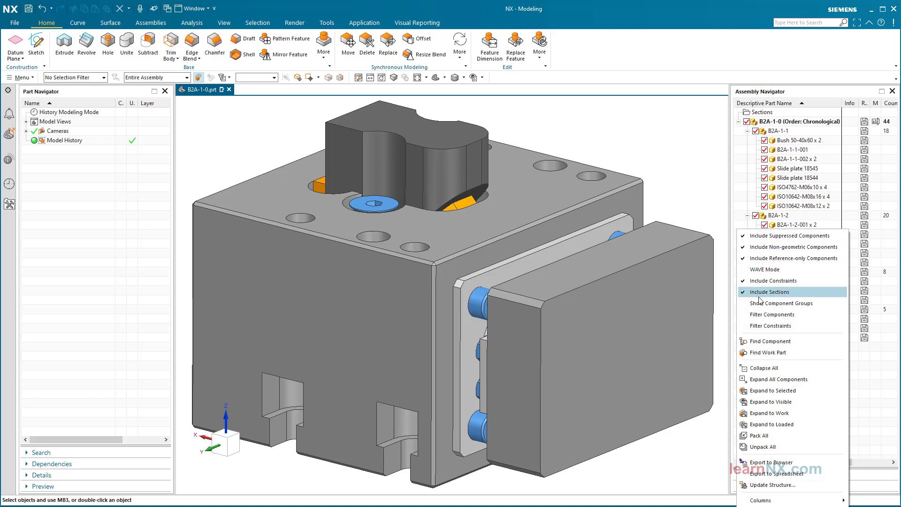
left_click(779, 447)
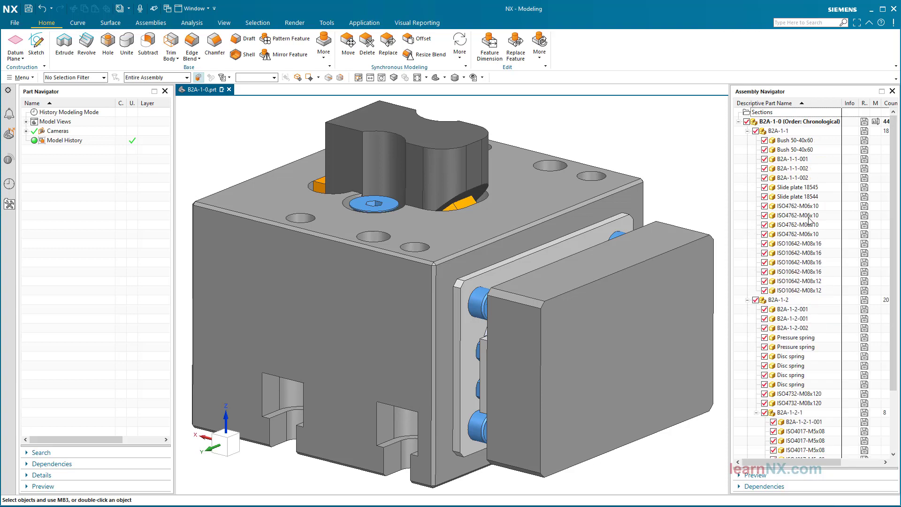
left_click(800, 216)
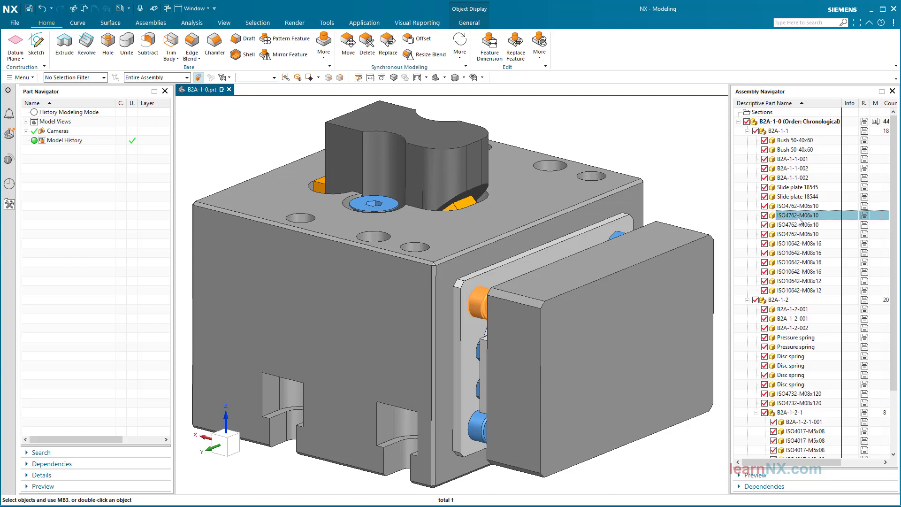
left_click(765, 216)
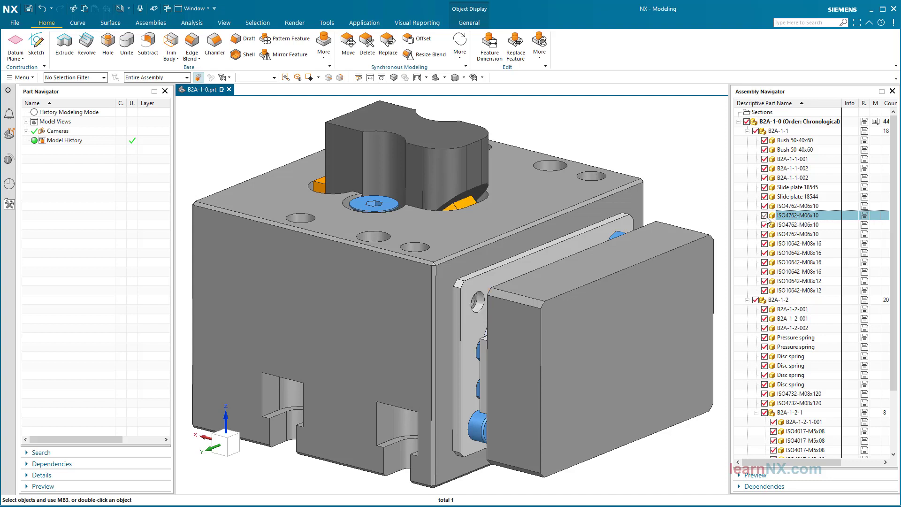
left_click(766, 216)
key("Escape")
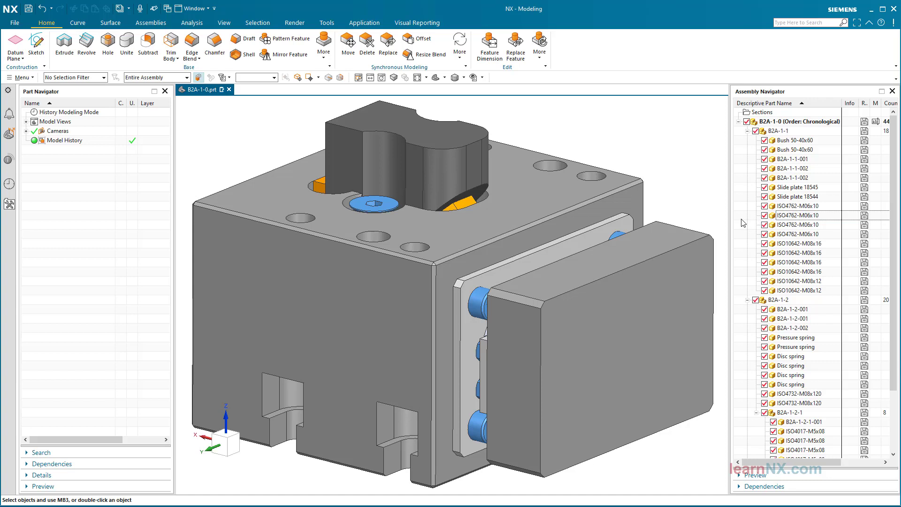
- Pack all identical components in the assembly tree again
right_click(744, 223)
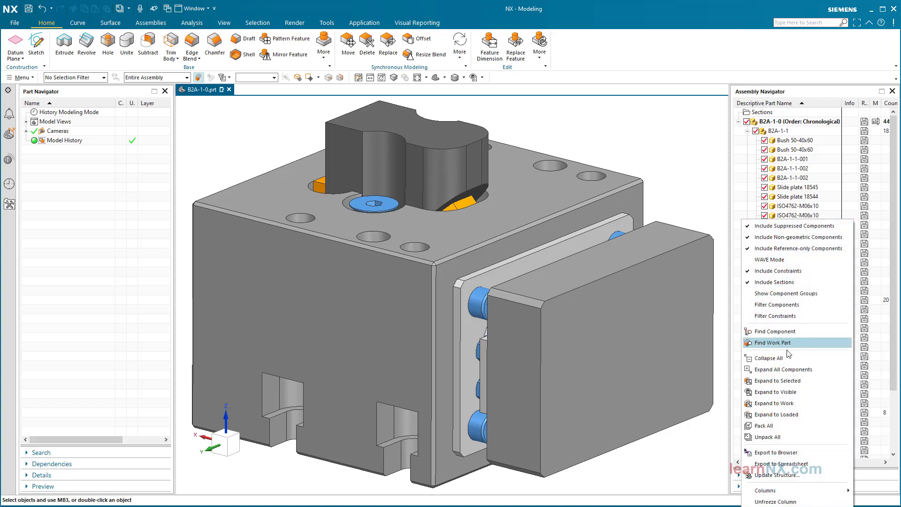
left_click(790, 427)
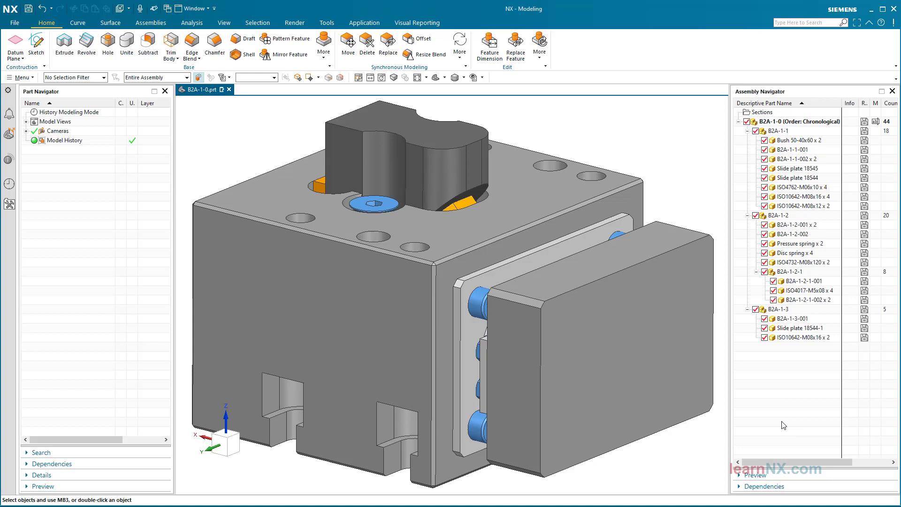
- Open component B2A-1-3-001 in its own window and turn the part to view its curved cutouts
left_click(459, 151)
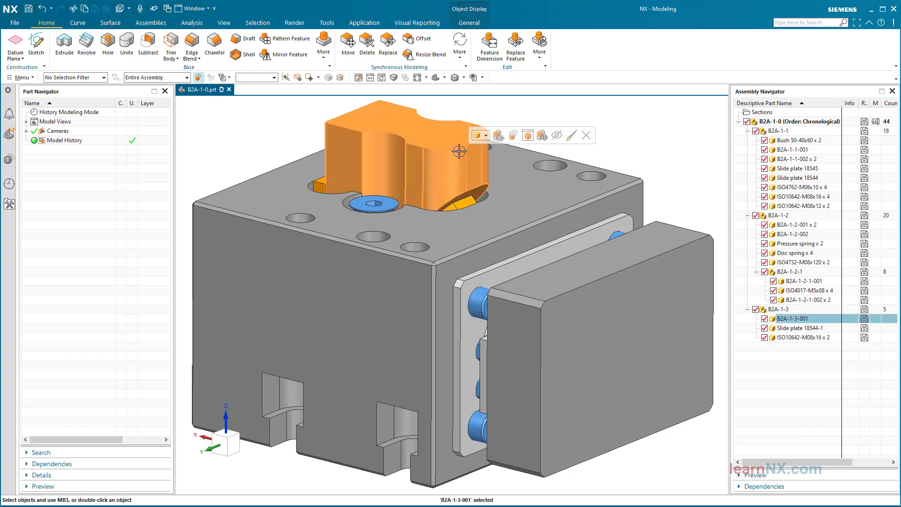
left_click(528, 136)
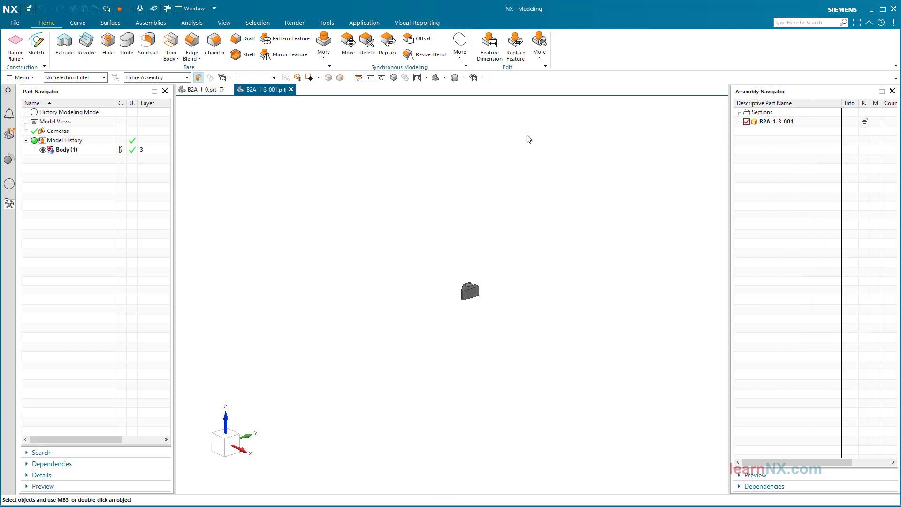
key("ctrl+f")
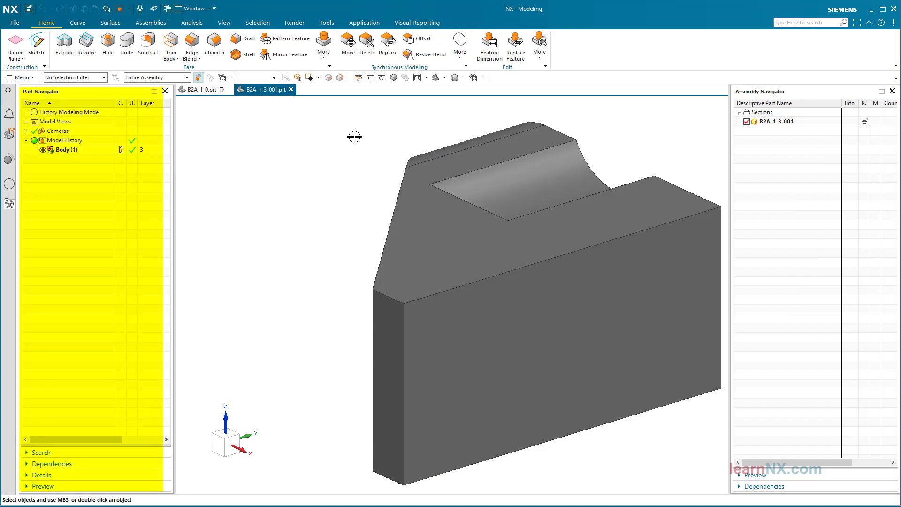
middle_click_drag(355, 137, 355, 136)
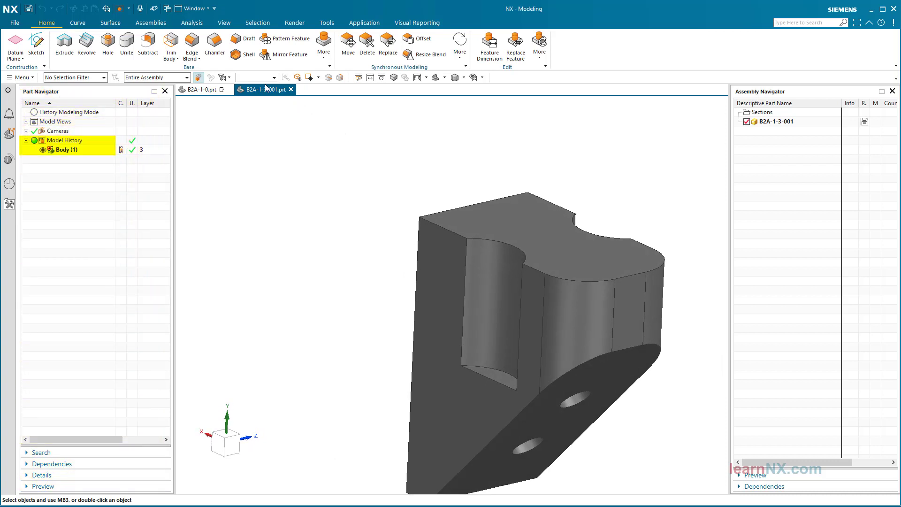
- Chamfer the two curved cutout edges on the end face of B2A-1-3-001 symmetrically with a distance of 1 mm
left_click(215, 45)
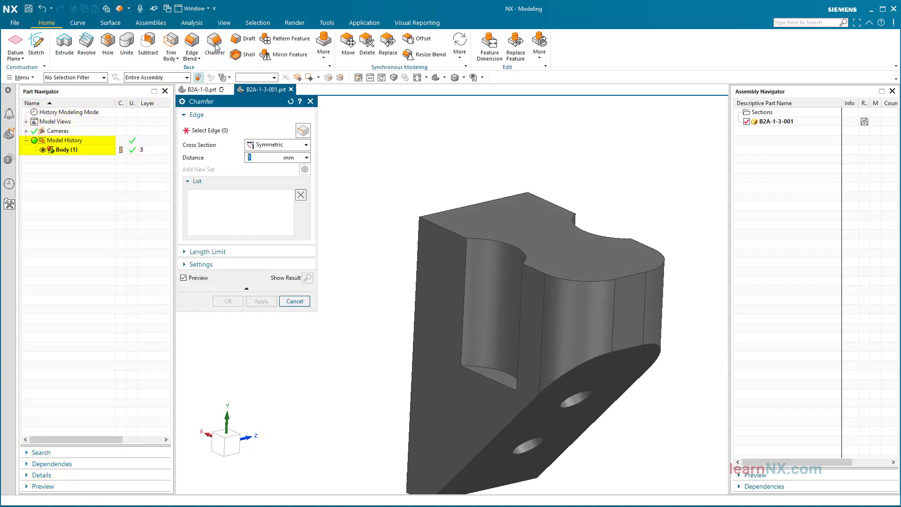
middle_click_drag(577, 167, 593, 199)
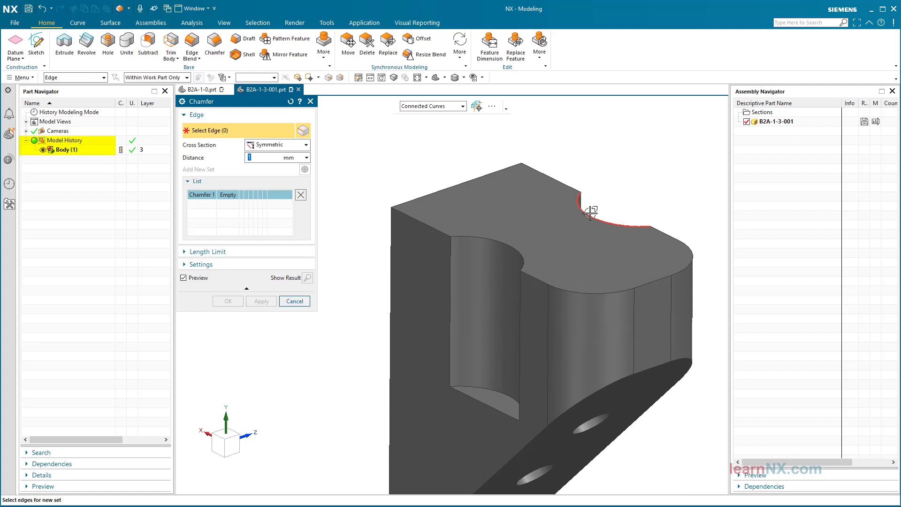
left_click(585, 200)
left_click(491, 238)
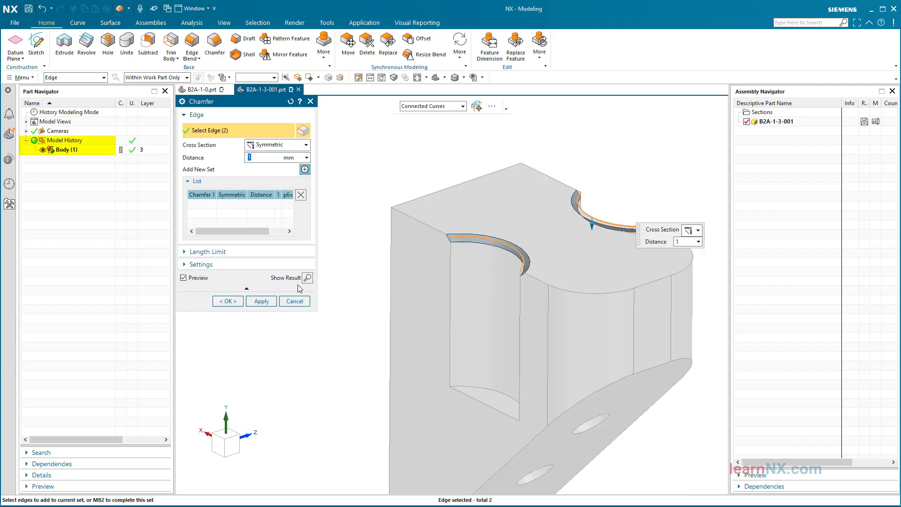
left_click(224, 302)
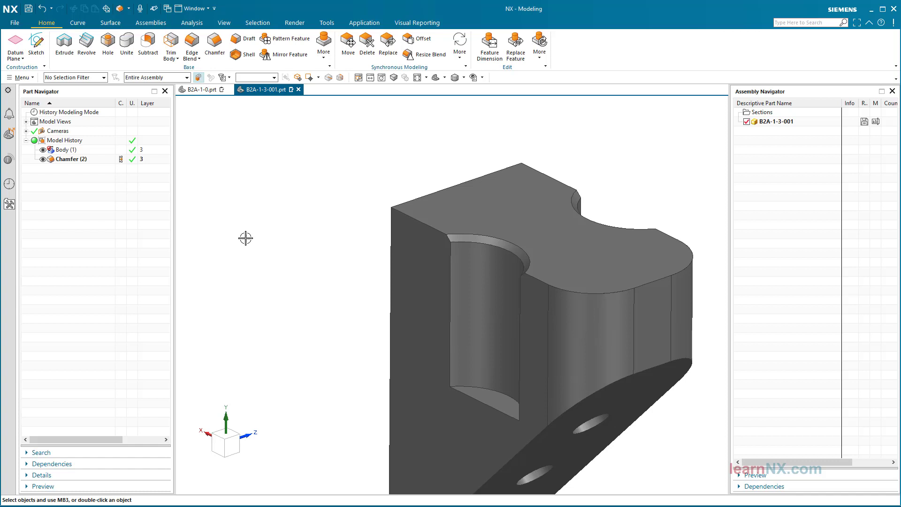
- Return to assembly B2A-1-0 and open plate B2A-1-2-1-001 in its own window to inspect it from both sides
left_click(214, 91)
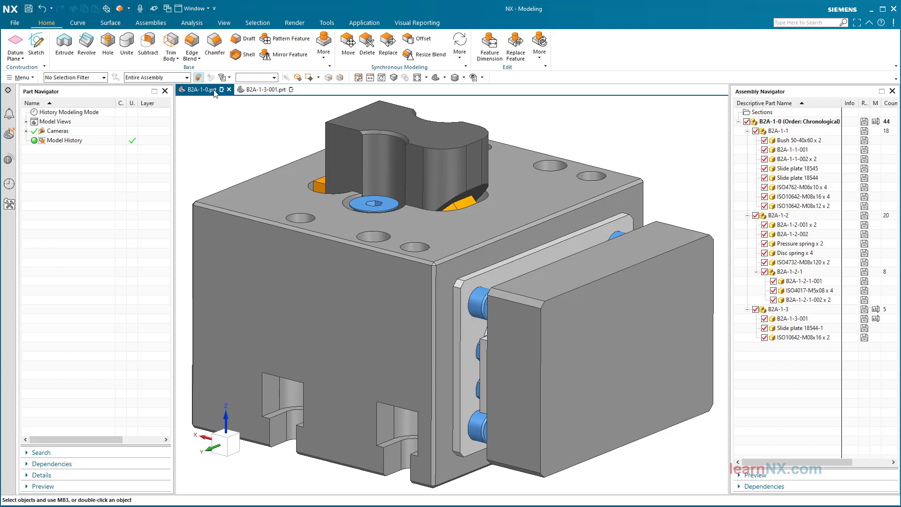
left_click(683, 238)
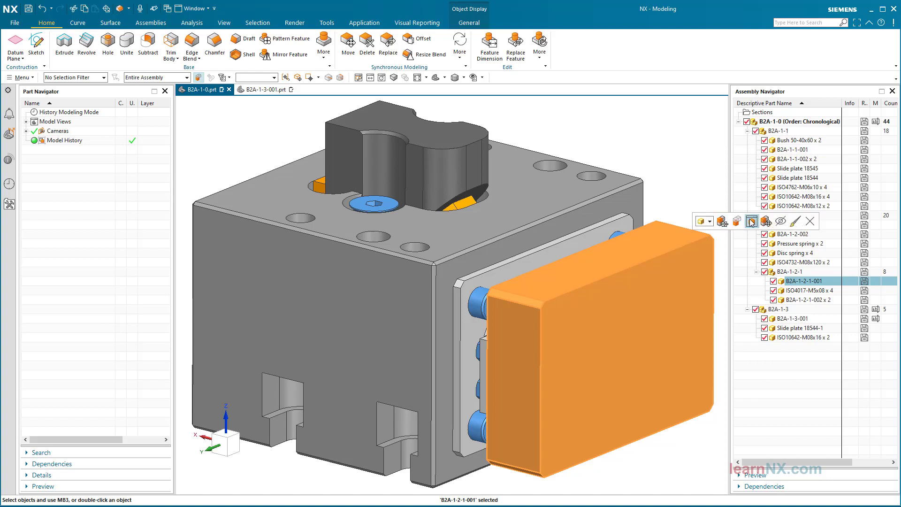
left_click(752, 221)
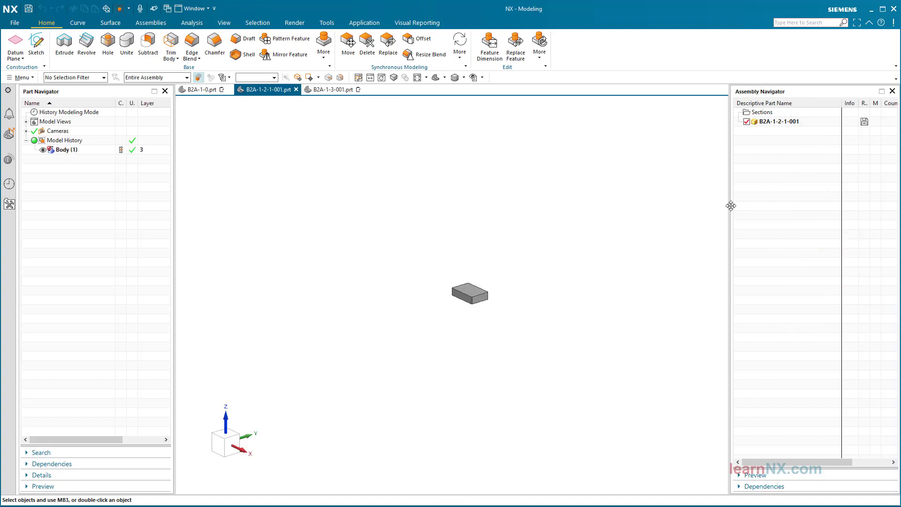
key("ctrl+f")
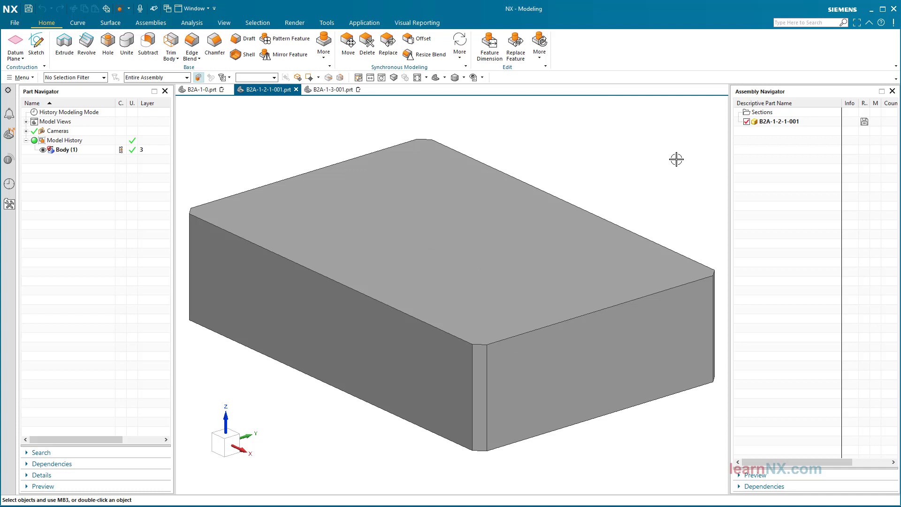
key("ctrl+alt+b")
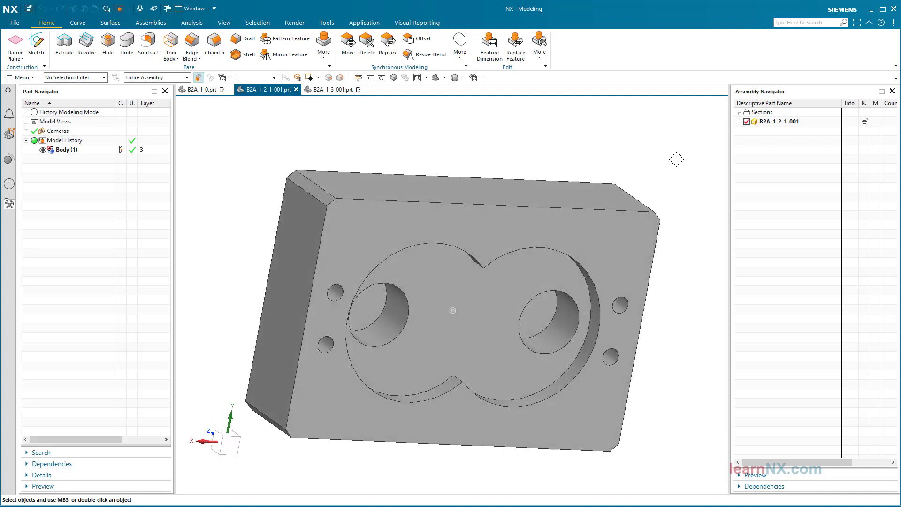
key("ctrl+alt+t")
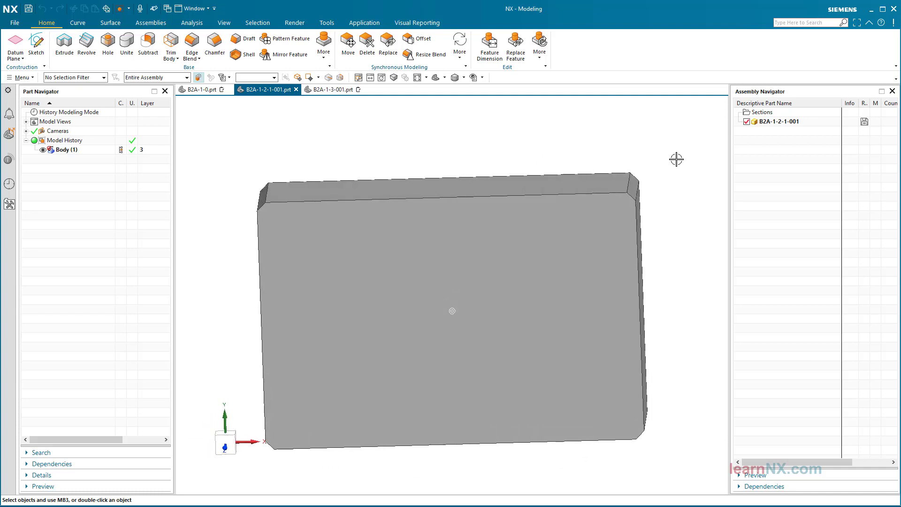
- Return to assembly B2A-1-0 and open the nested subassembly B2A-1-2-1 in its own window, fitted to view
left_click(202, 90)
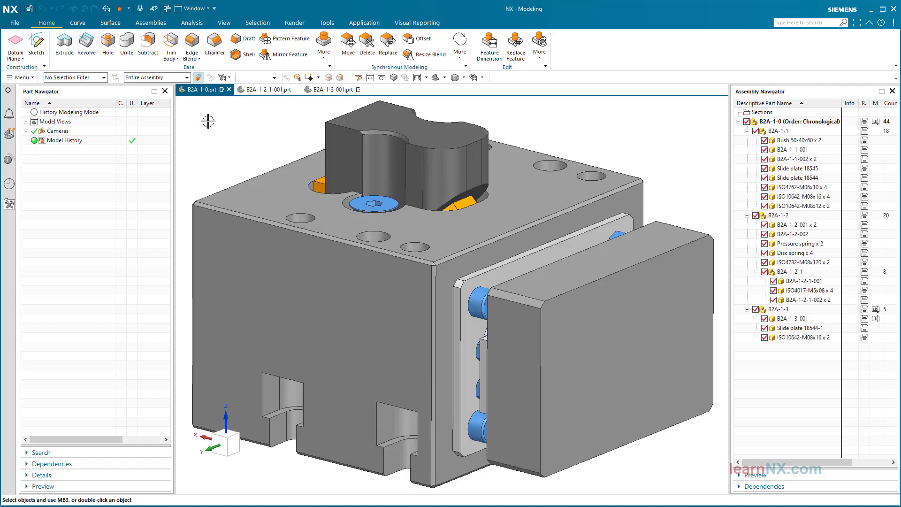
left_click(789, 272)
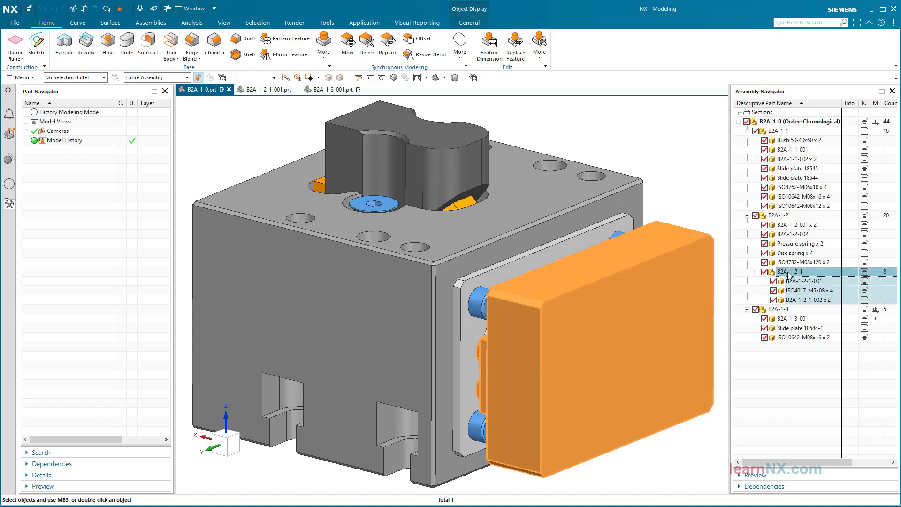
right_click(789, 275)
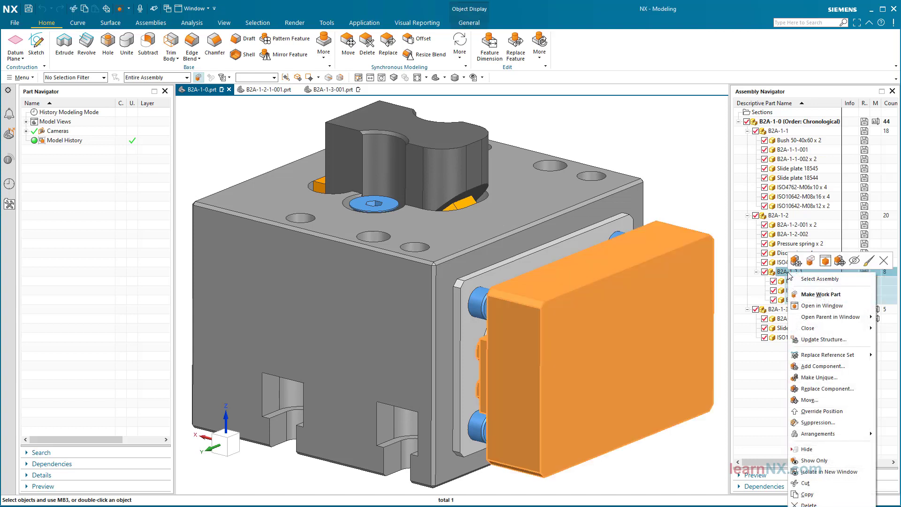
left_click(826, 261)
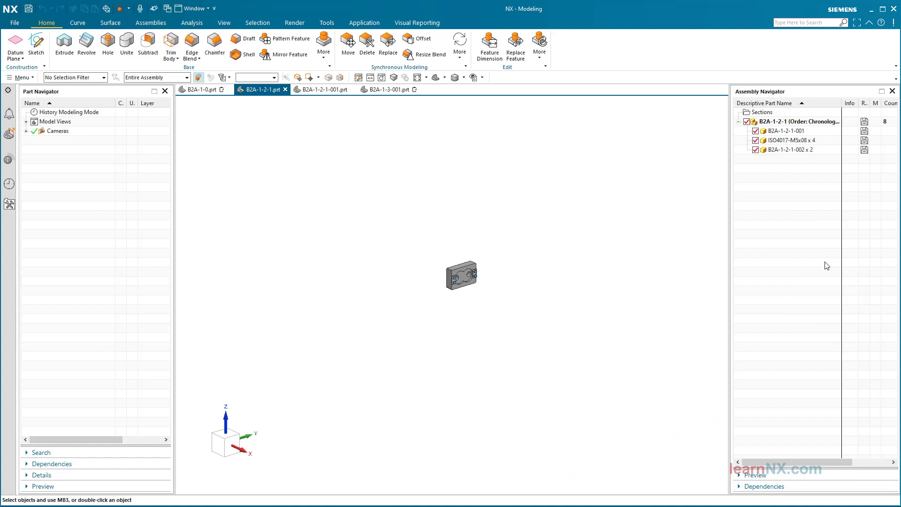
key("ctrl+f")
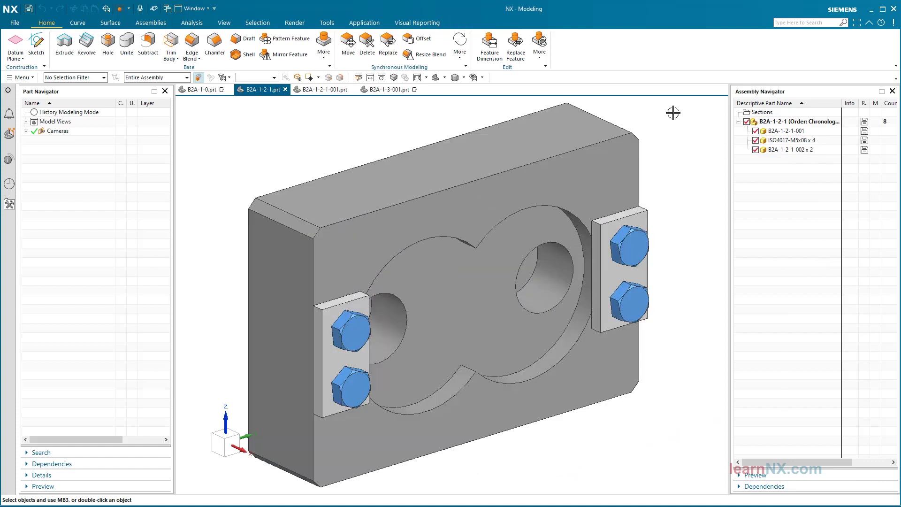
- Open the small two-hole plate B2A-1-2-1-002 in its own window and fit it to view
left_click(645, 210)
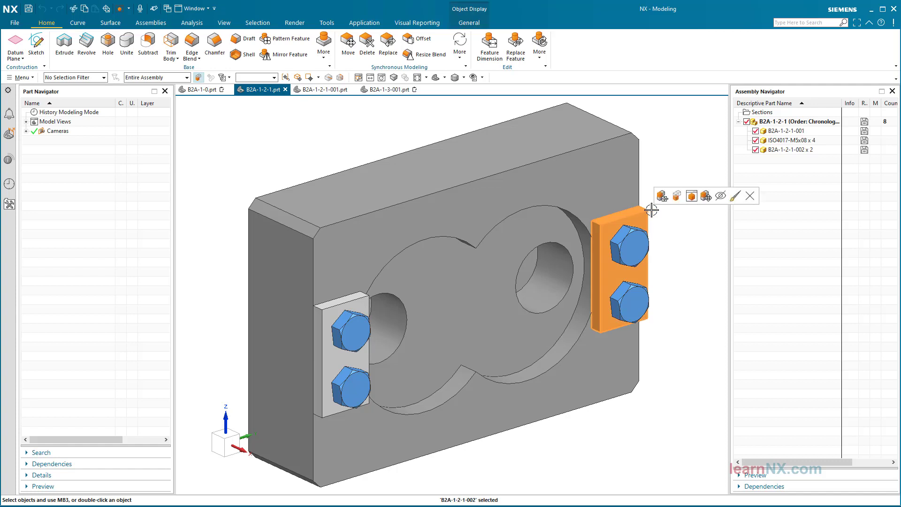
left_click(692, 196)
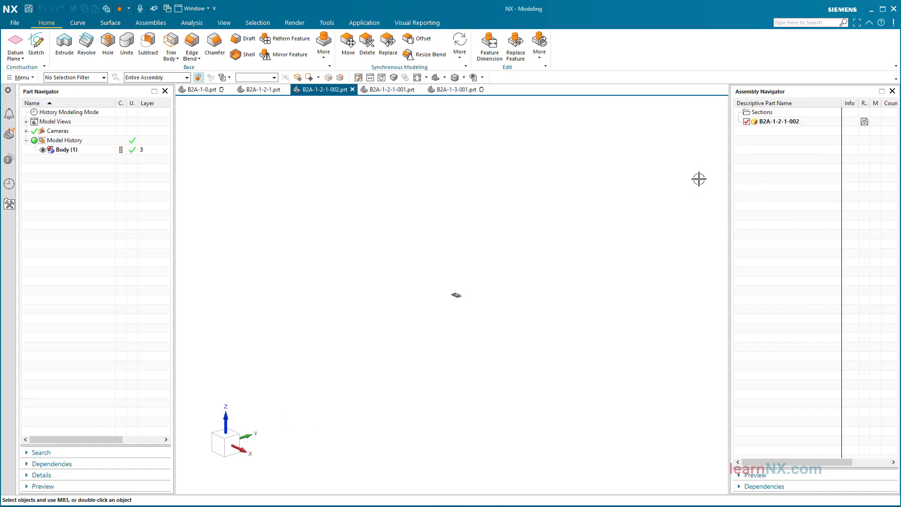
key("ctrl+f")
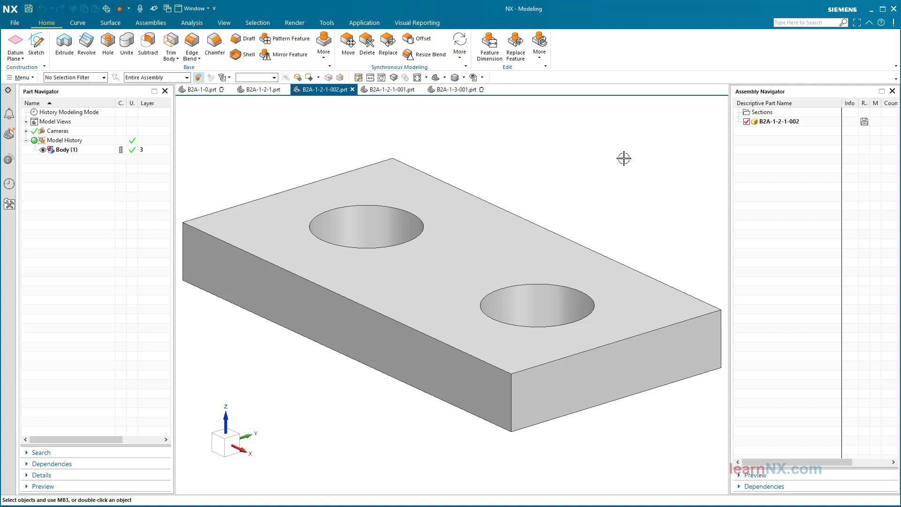
- Open the parent assembly B2A-1-2-1 of plate B2A-1-2-1-002 in its window
right_click(774, 126)
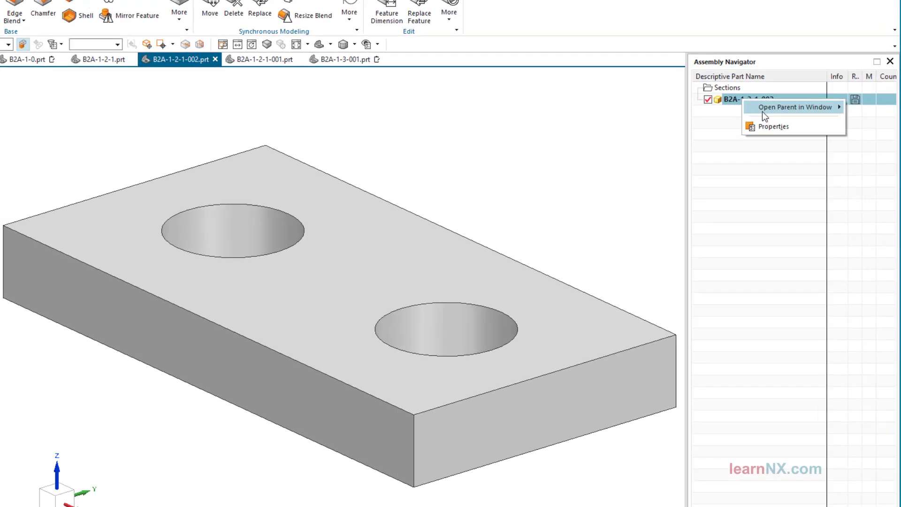
mouse_move(790, 131)
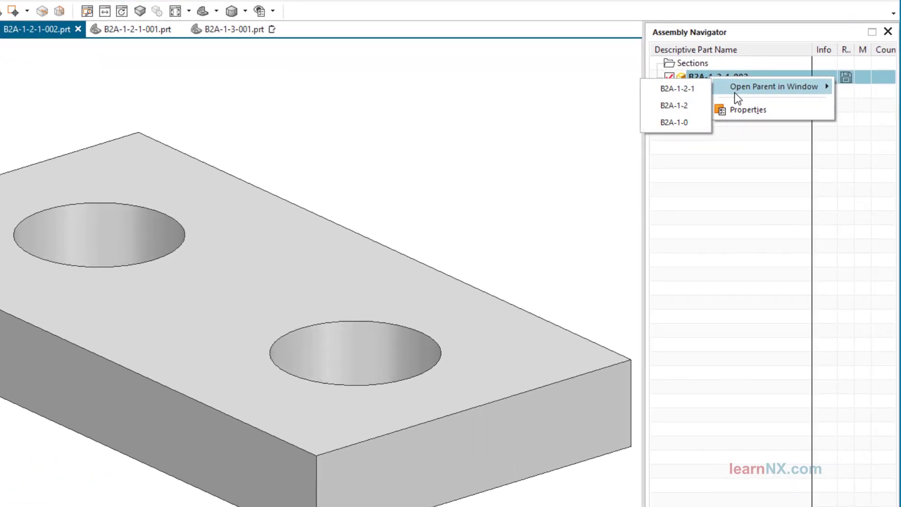
left_click(681, 95)
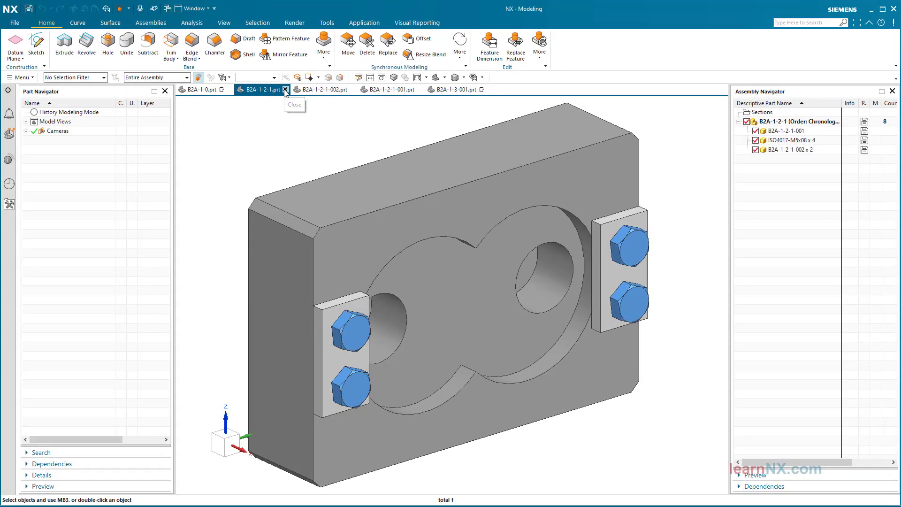
- Close the windows of B2A-1-2-1, B2A-1-2-1-002, B2A-1-2-1-001 and B2A-1-3-001, leaving only B2A-1-0 displayed
left_click(46, 43)
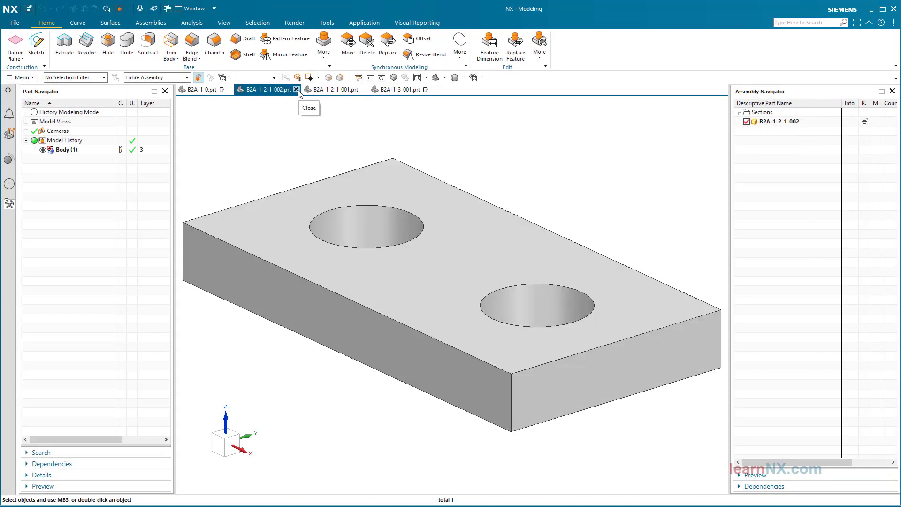
left_click(296, 89)
left_click(297, 91)
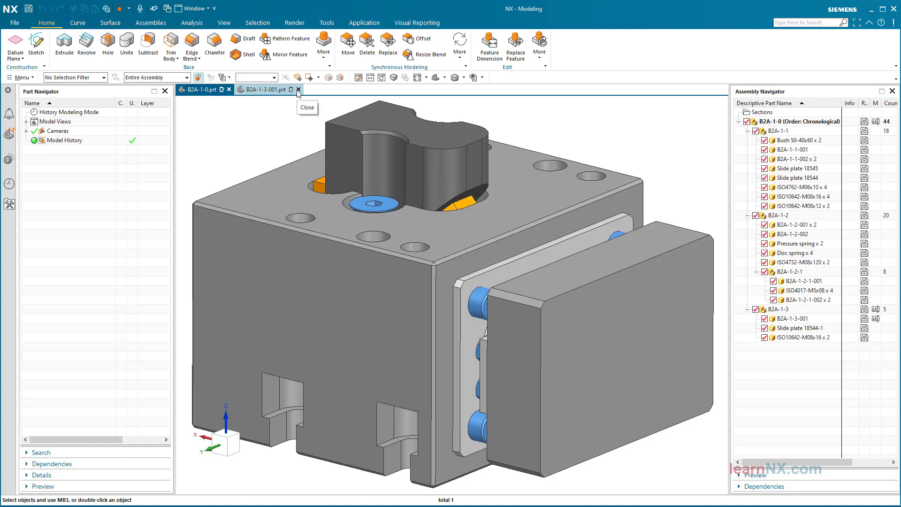
left_click(298, 90)
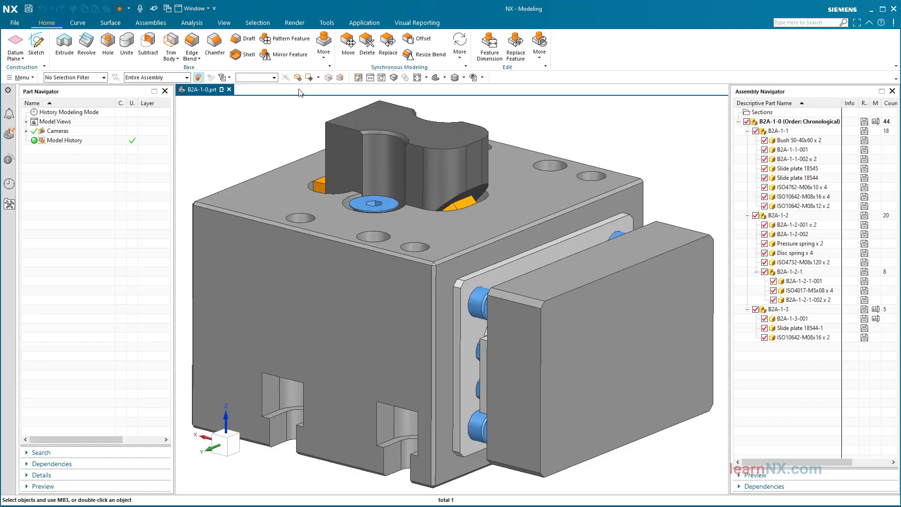
- Start closing assembly B2A-1-0 and cancel at the choice between closing the part only or the part and its components
left_click(230, 89)
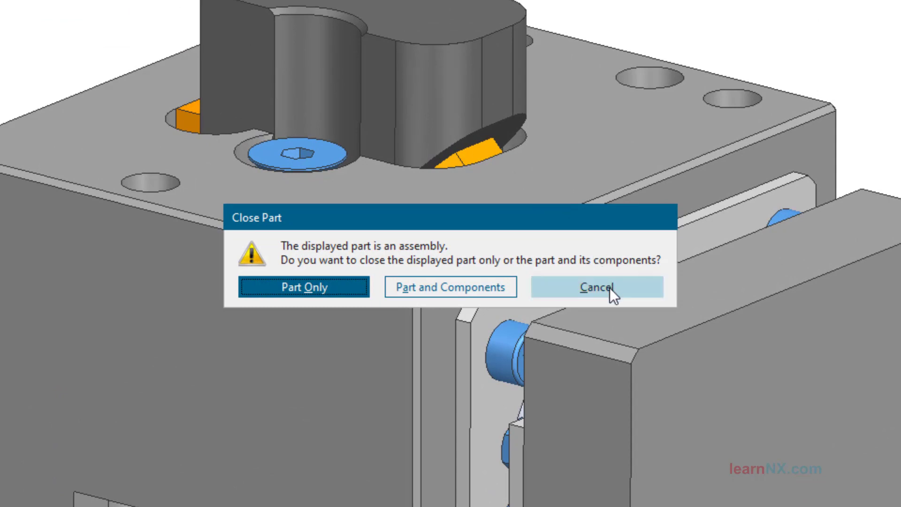
left_click(610, 288)
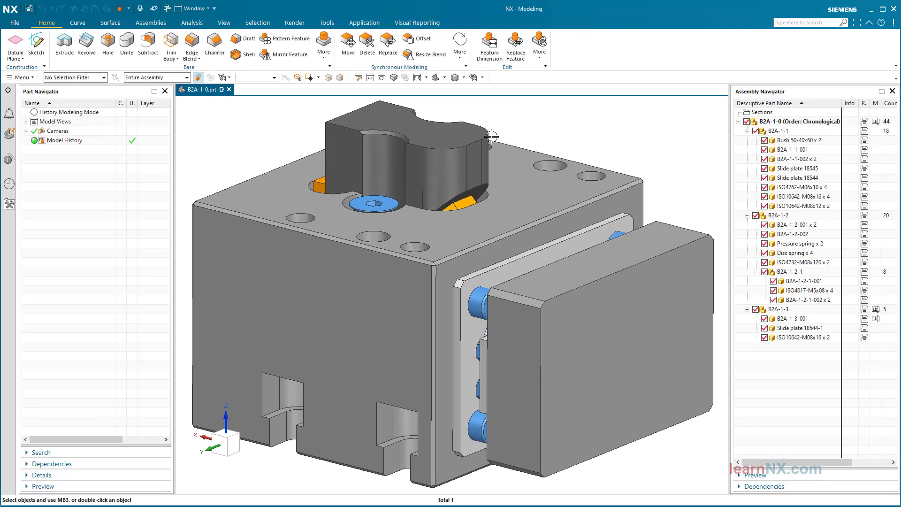
- Open the dark wedge component B2A-1-3-001 in its own window and dock it beside the B2A-1-0 window
left_click(447, 142)
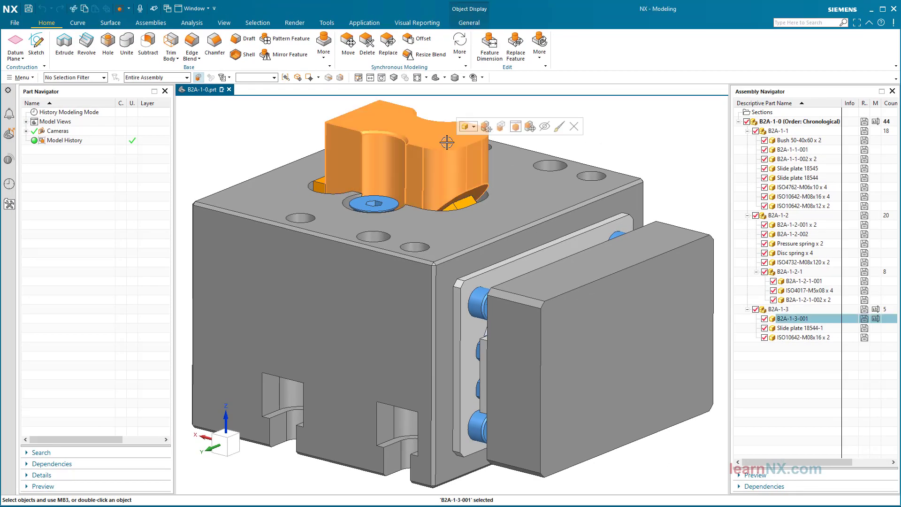
left_click(515, 127)
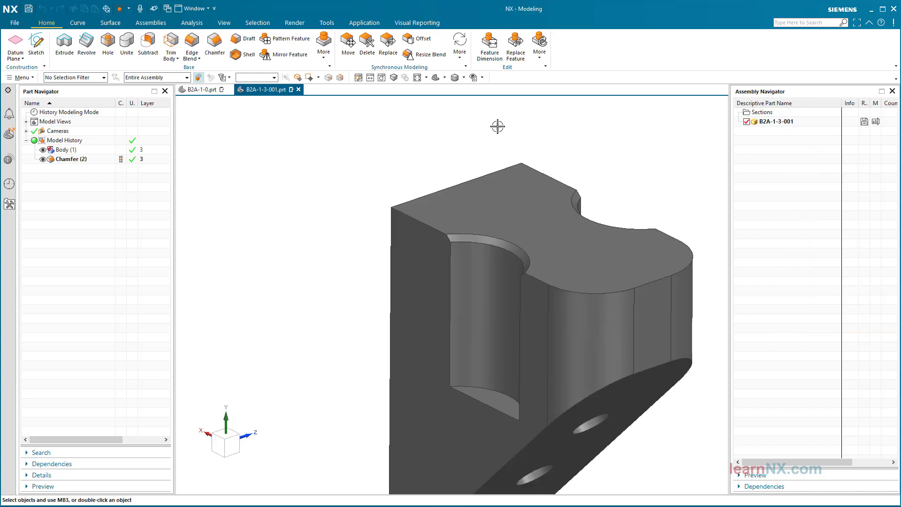
left_click_drag(271, 93, 473, 289)
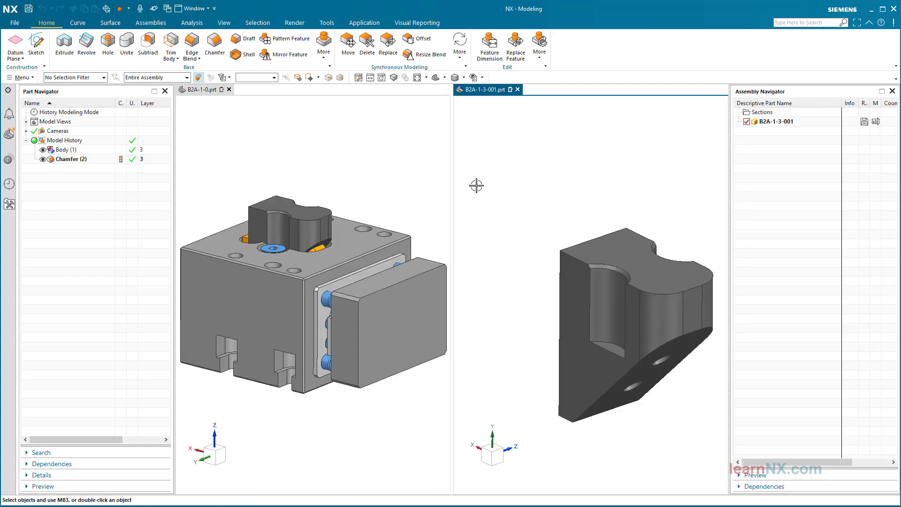
- Open subassembly B2A-1-3 from B2A-1-0 in its own window, fit it to view and dock it below the B2A-1-3-001 window
left_click(209, 92)
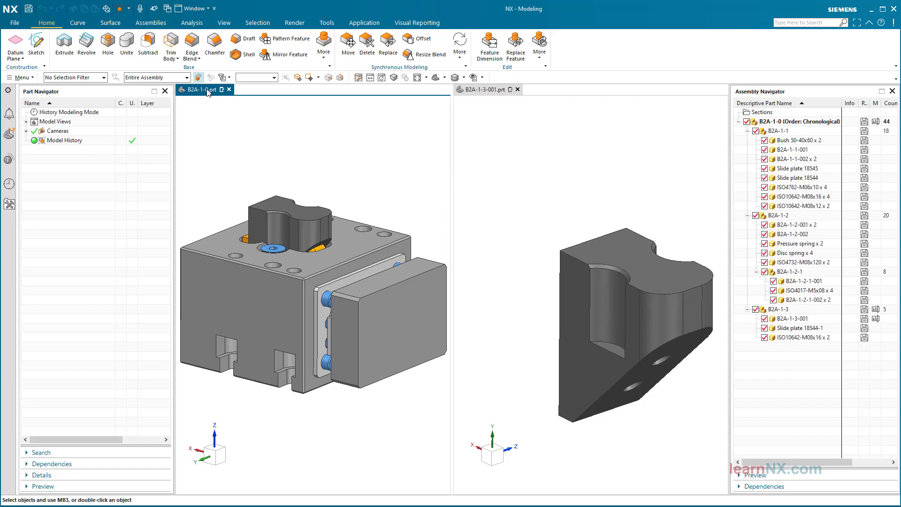
right_click(776, 310)
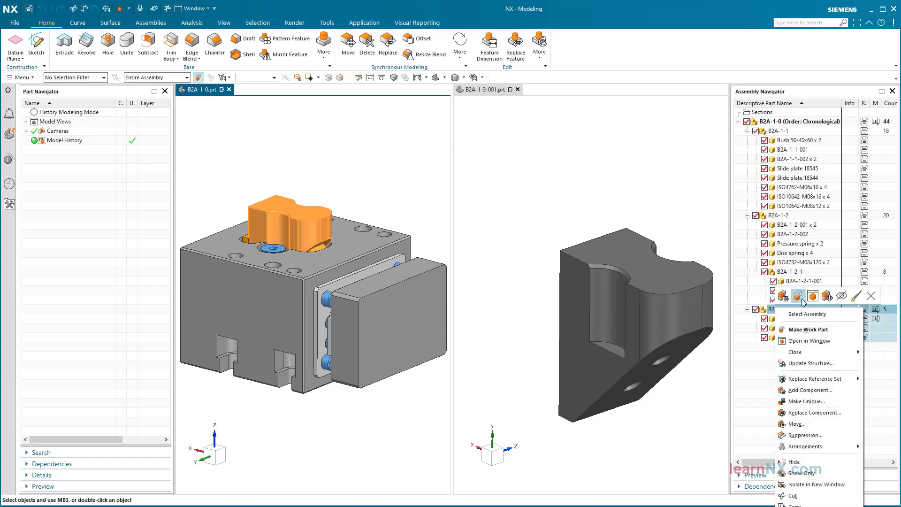
left_click(814, 295)
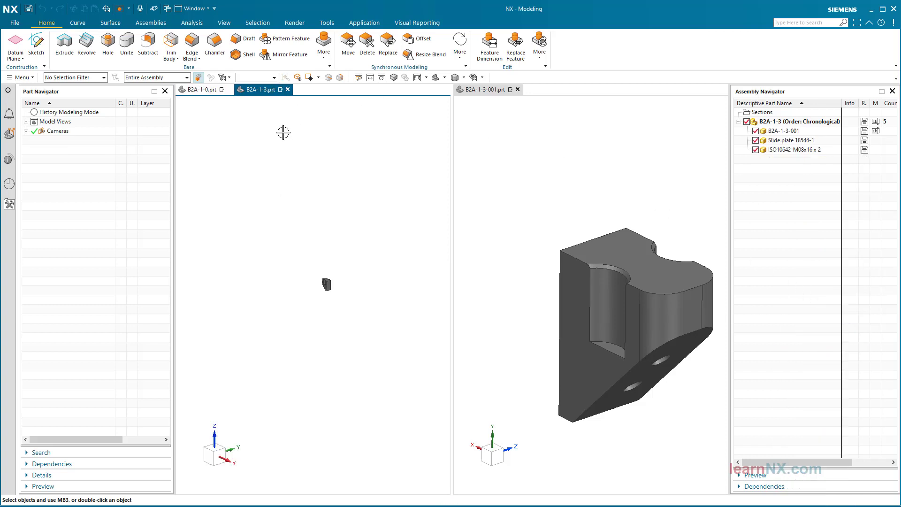
key("ctrl+f")
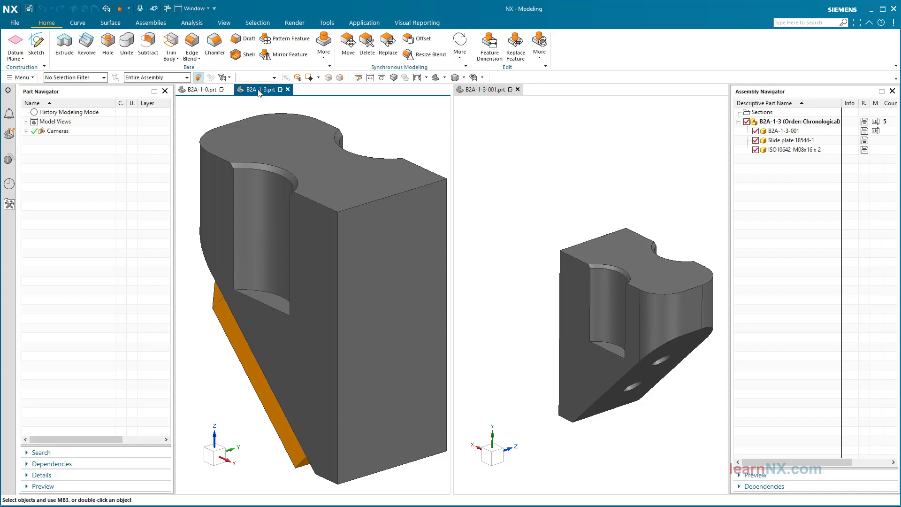
left_click_drag(259, 92, 595, 319)
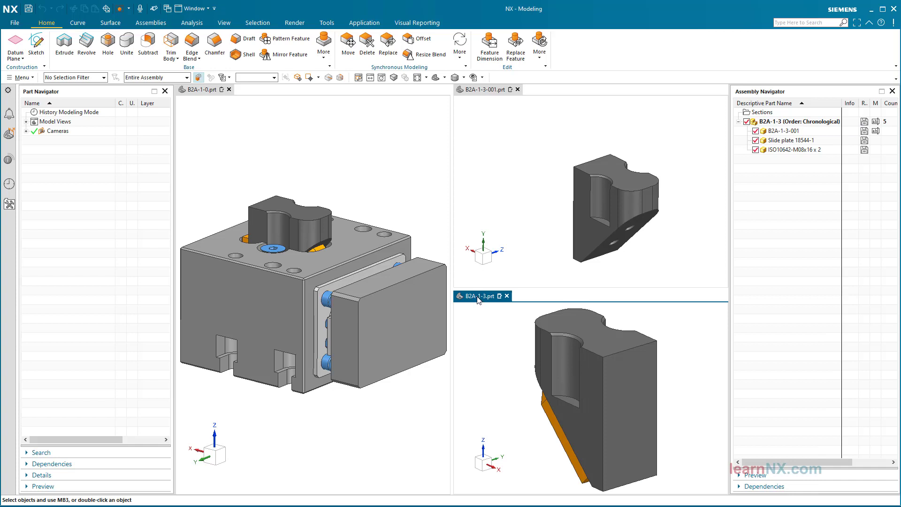
left_click_drag(479, 299, 591, 312)
- In the B2A-1-3-001 window, add a circular edge blend with a 3 mm radius to the straight upper edge of the flat end face
middle_click_drag(516, 193, 517, 177)
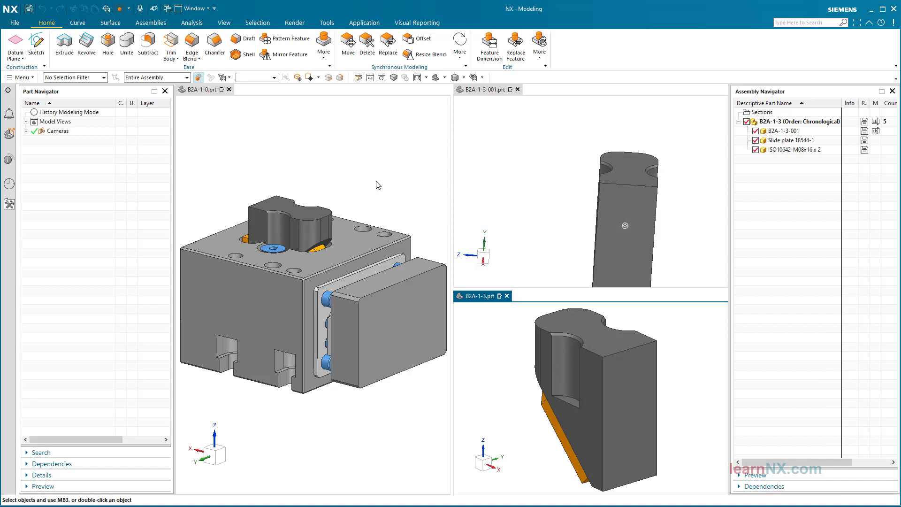
middle_click_drag(379, 185, 376, 185)
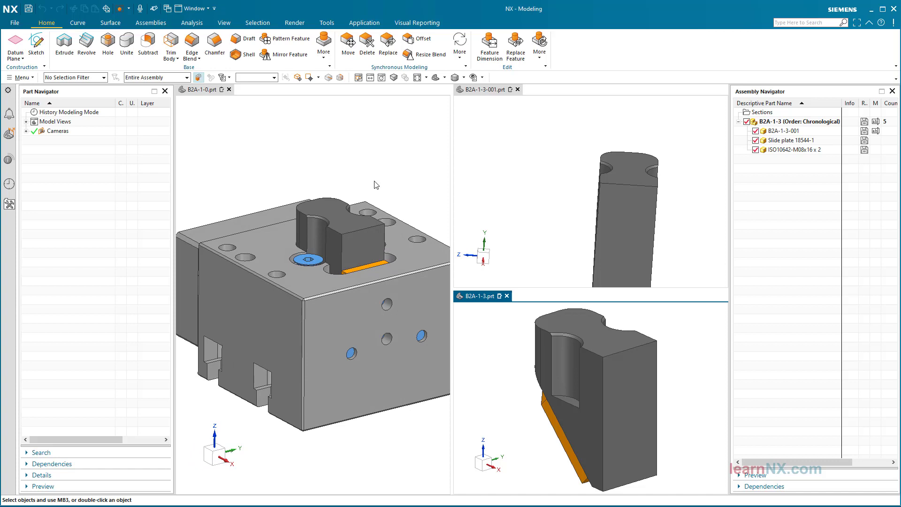
left_click(540, 139)
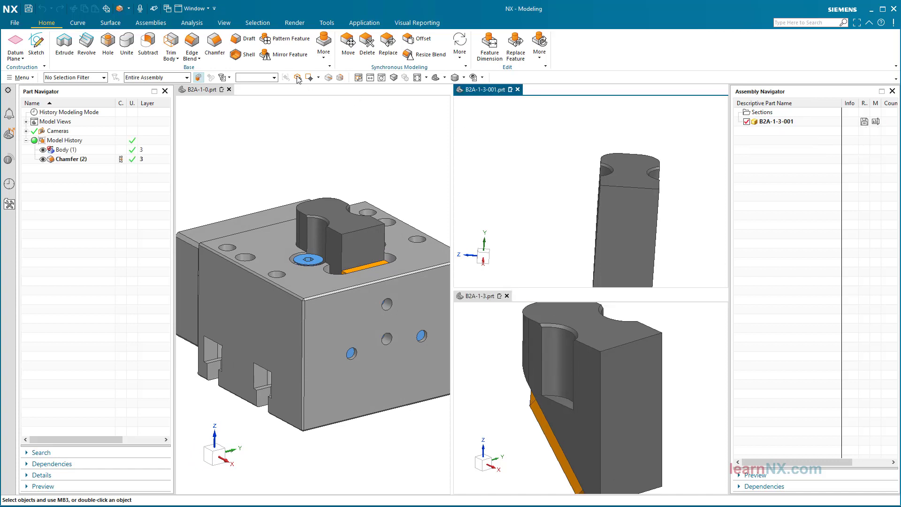
left_click(189, 39)
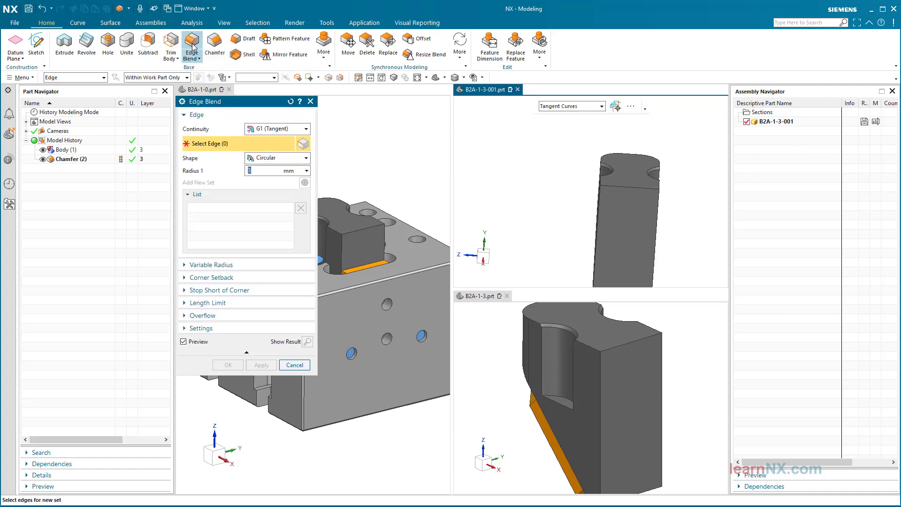
middle_click_drag(493, 127, 611, 188)
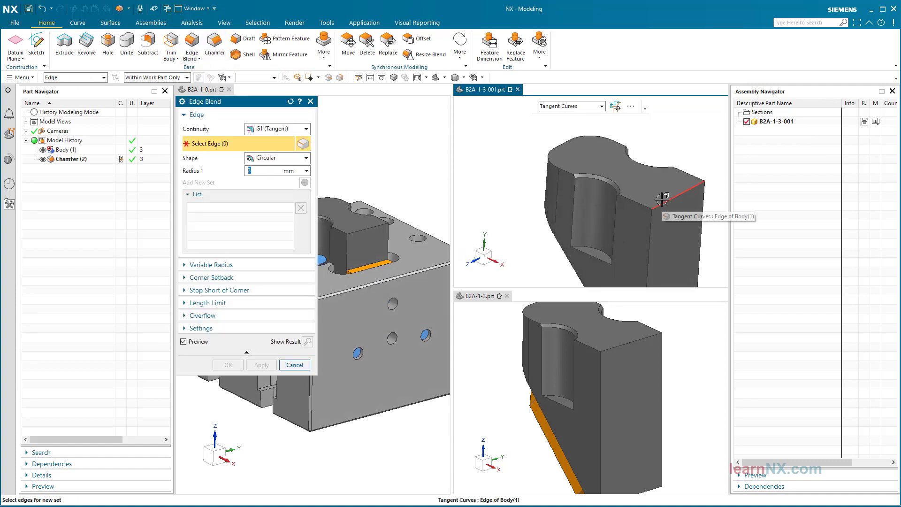
left_click(669, 196)
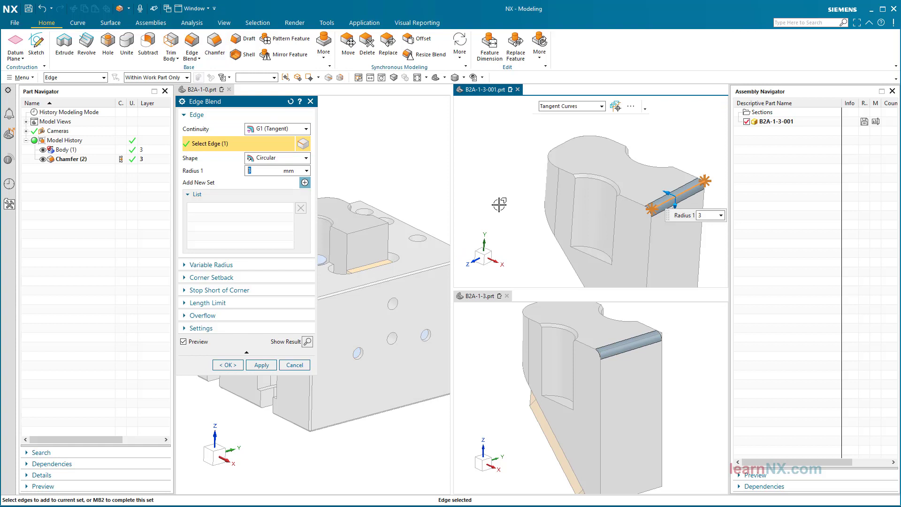
left_click(226, 366)
key("Home")
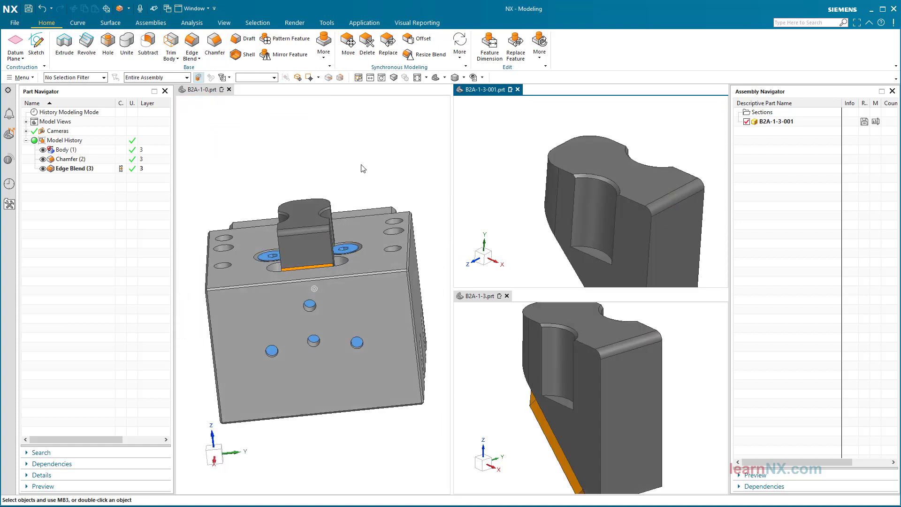
middle_click_drag(539, 227, 529, 222)
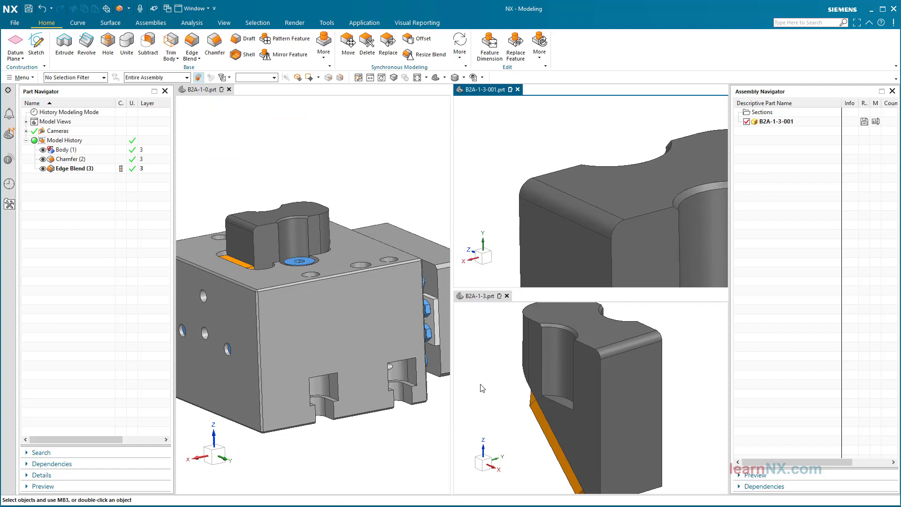
middle_click_drag(482, 388, 483, 388)
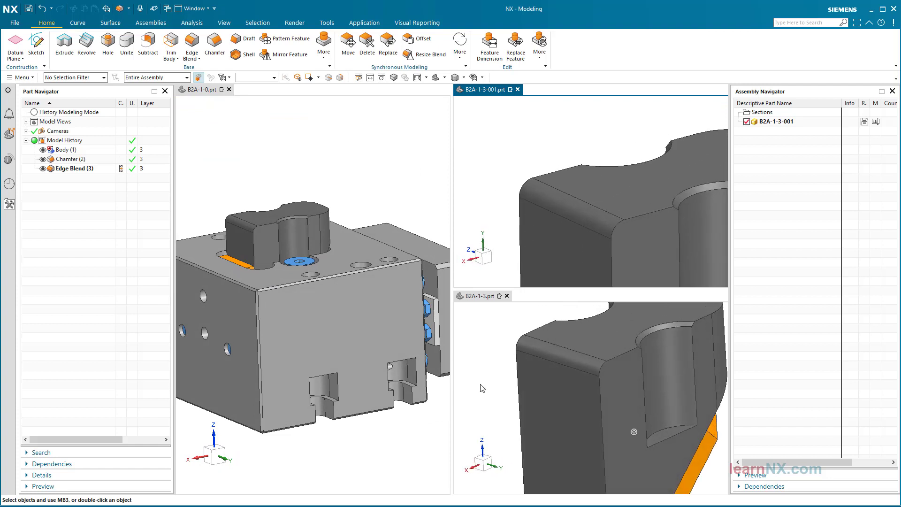
- Reset the window layout to a single tabbed view and display assembly B2A-1-0 again
left_click(194, 11)
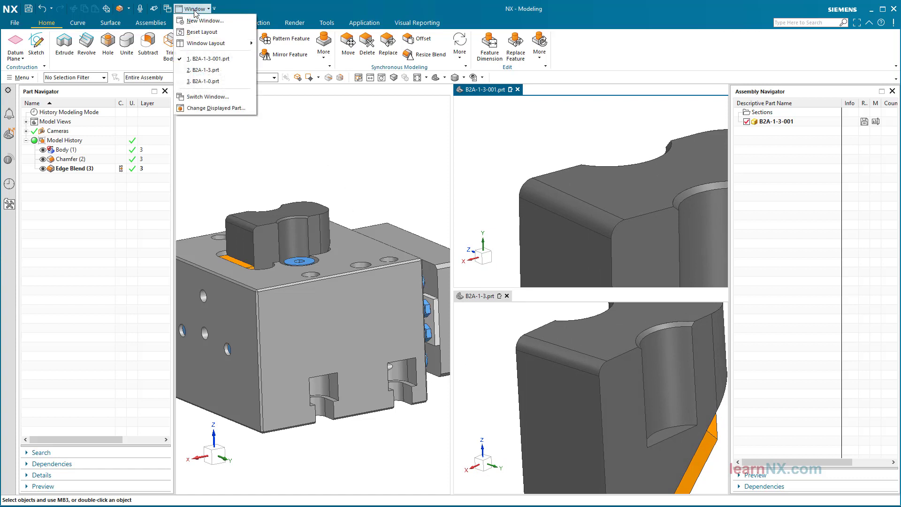
left_click(203, 33)
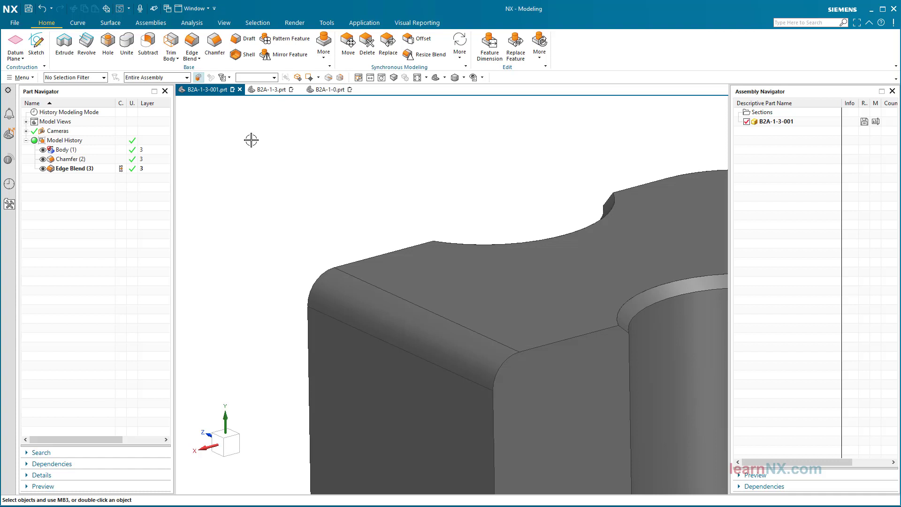
left_click(320, 90)
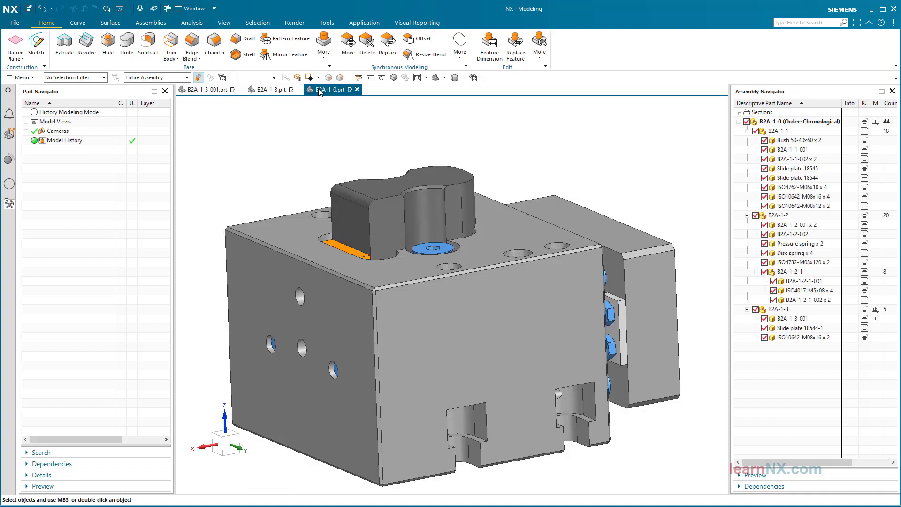
- Make end plate B2A-1-2-1-001 the work part within B2A-1-0 and chamfer the four edges of its outer face symmetrically by 1 mm
middle_click_drag(408, 299, 590, 277)
double_click(586, 278)
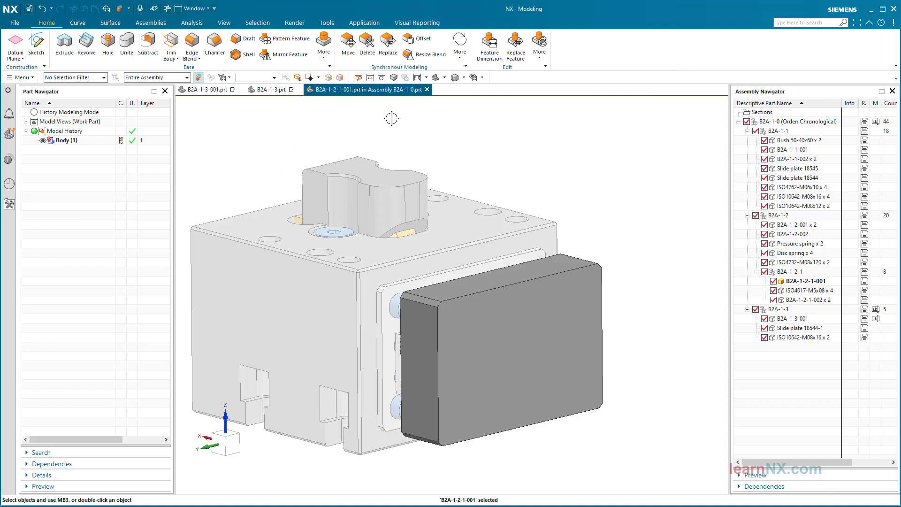
left_click(211, 42)
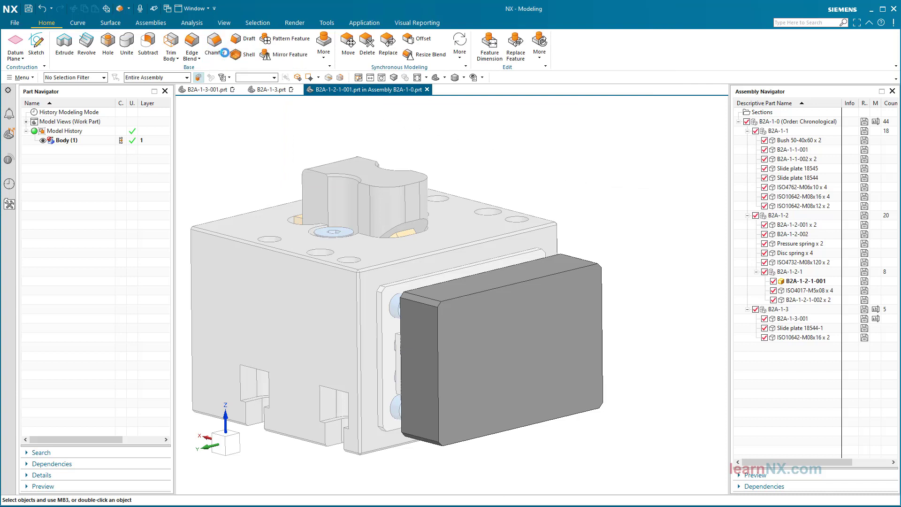
left_click(515, 283)
left_click(438, 329)
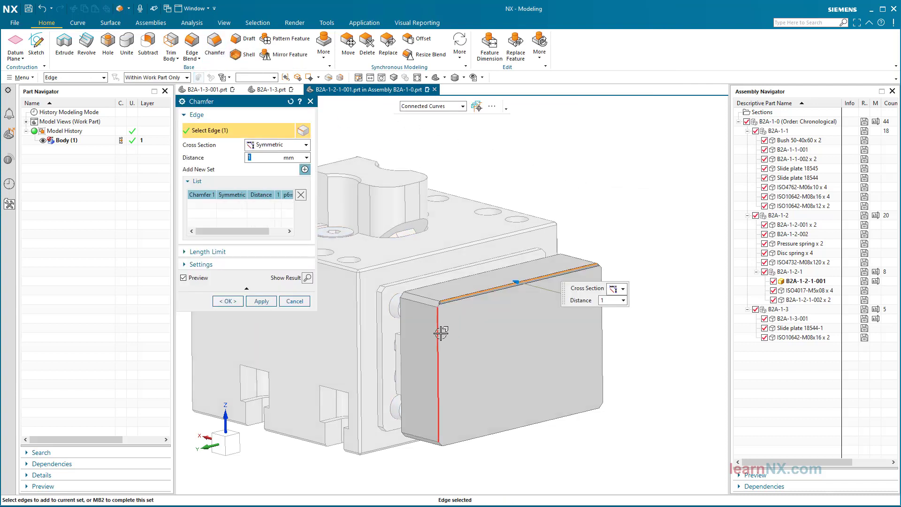
left_click(494, 432)
left_click(599, 361)
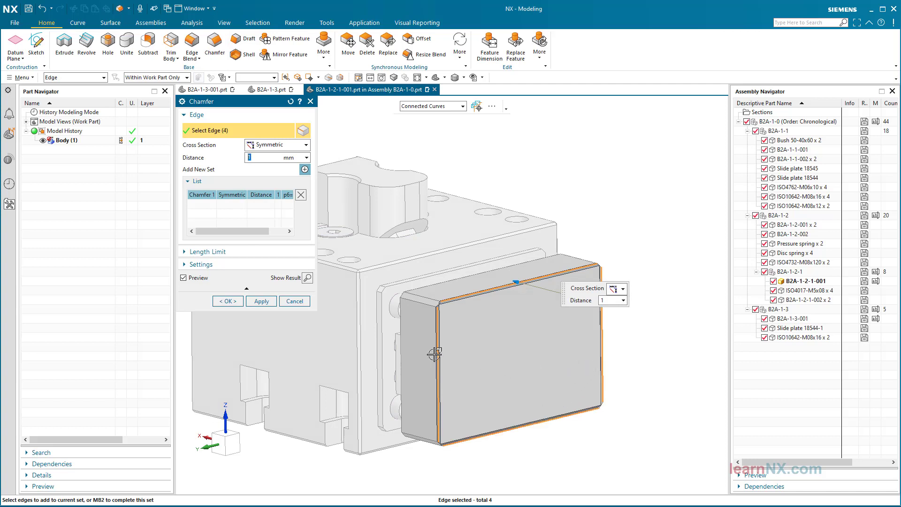
left_click(229, 302)
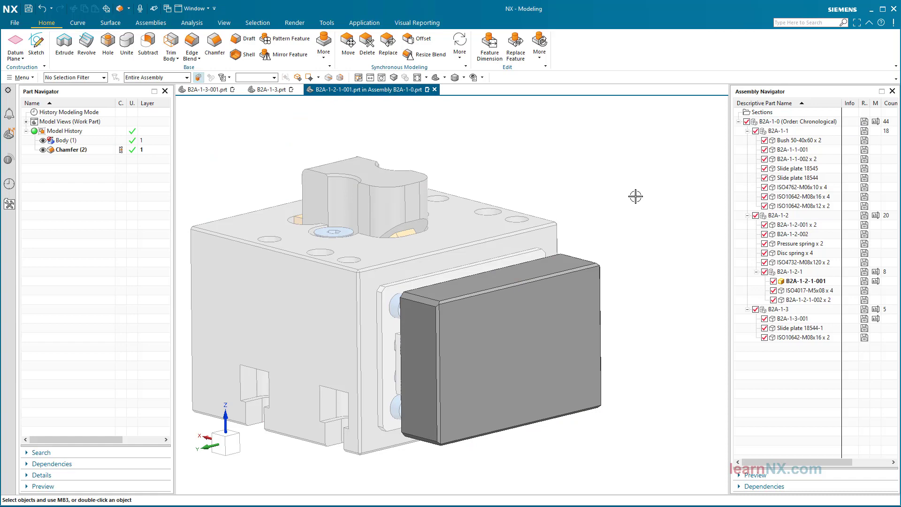
- Make the cylindrical guide component B2A-1-2-001 behind the end plate the work part within assembly B2A-1-0
key("F8")
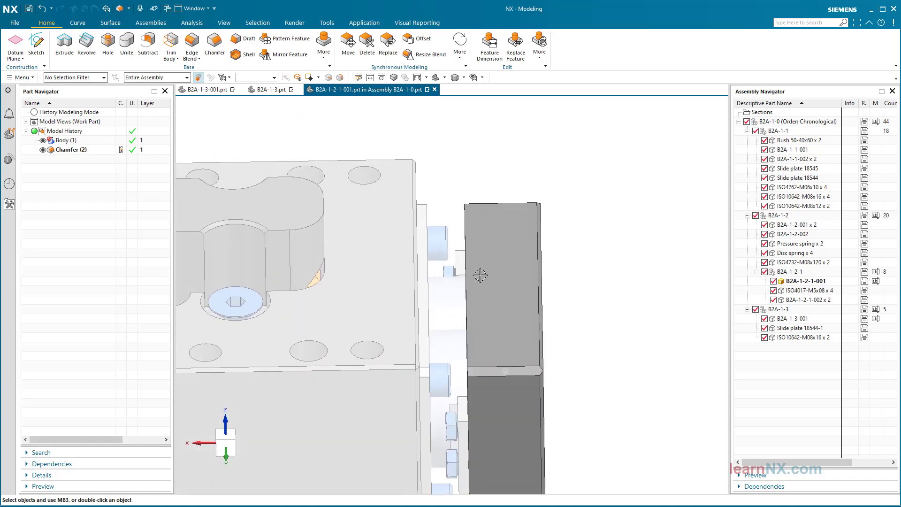
double_click(444, 298)
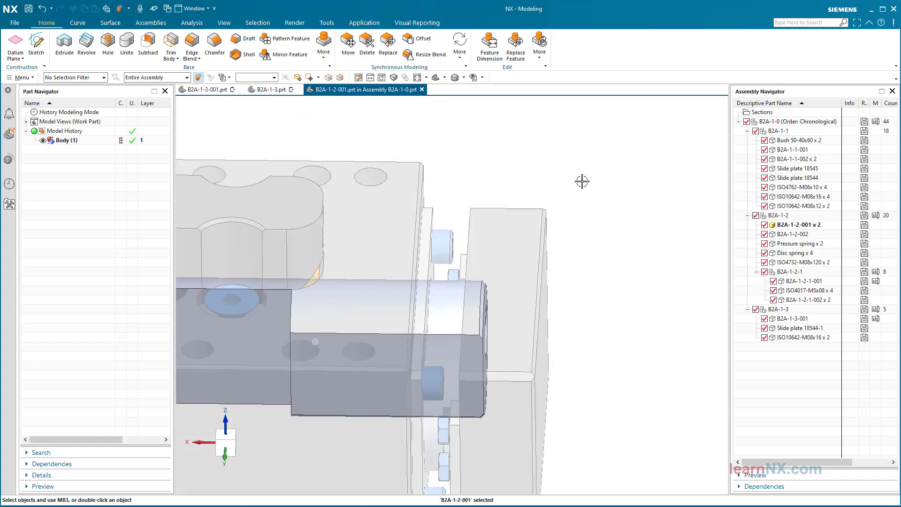
key("Home")
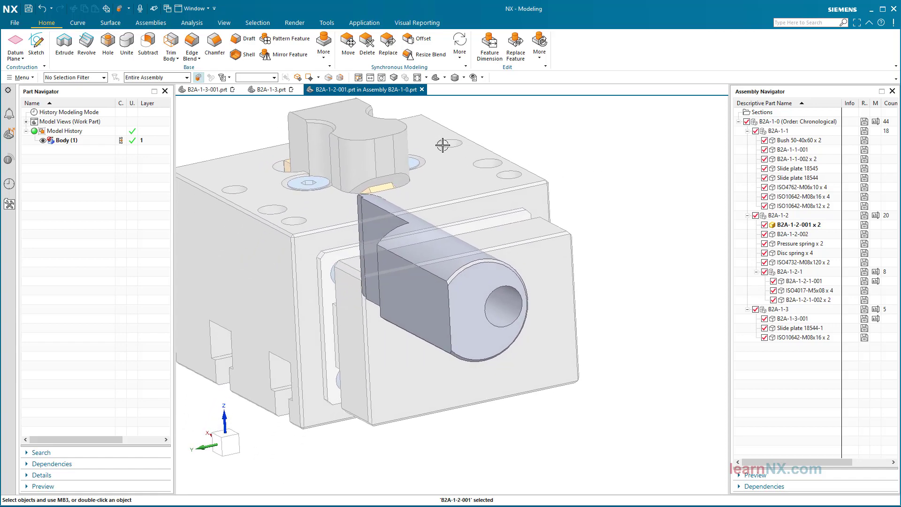
- Chamfer the hole edge on the end face of B2A-1-2-001 symmetrically by 1 mm, hiding subassembly B2A-1-2-1 to inspect it
left_click(217, 49)
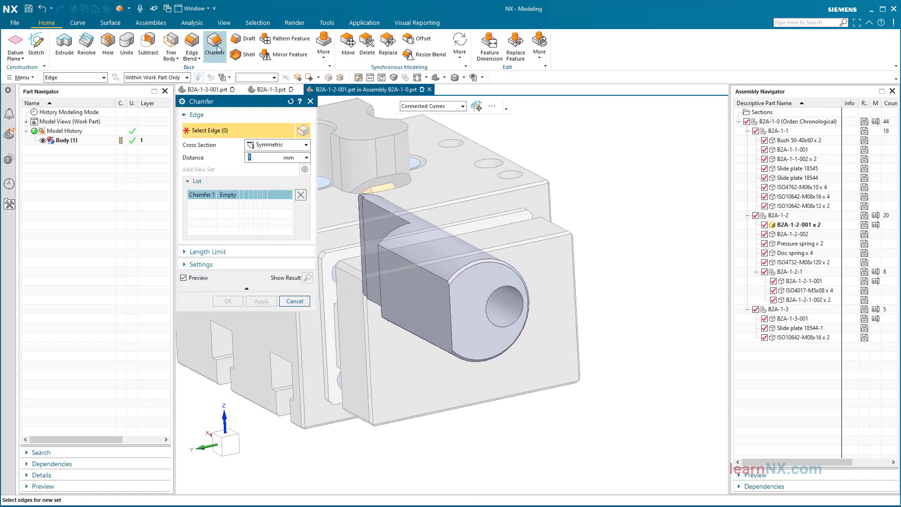
middle_click_drag(263, 141, 328, 111)
scroll(471, 252, "up", 5)
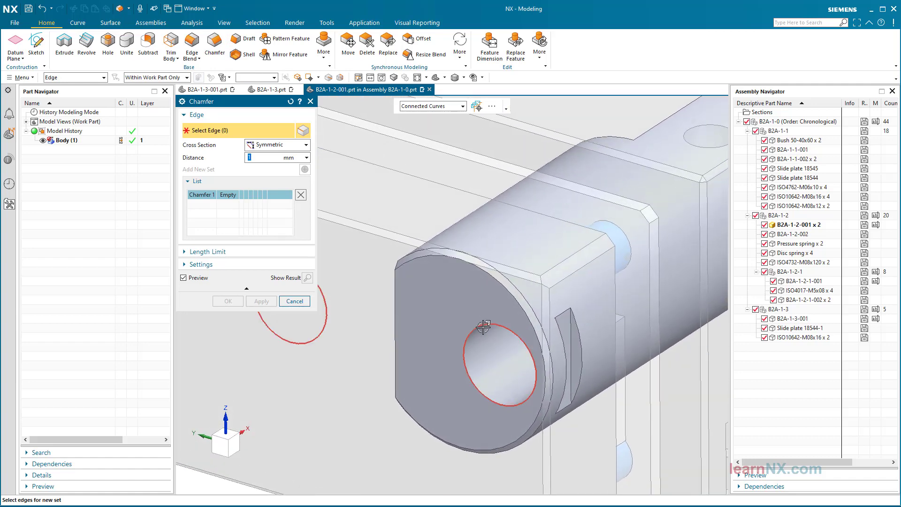
left_click(481, 327)
middle_click_drag(481, 328, 300, 354)
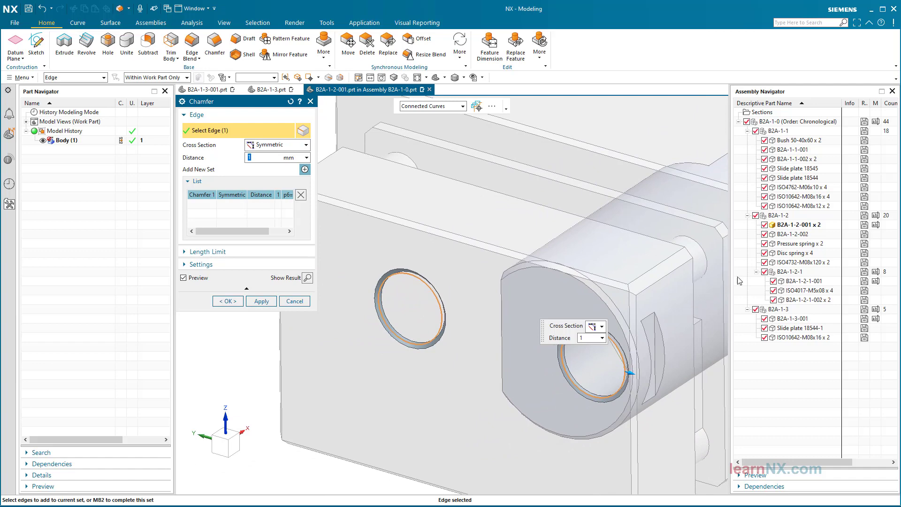
left_click(764, 272)
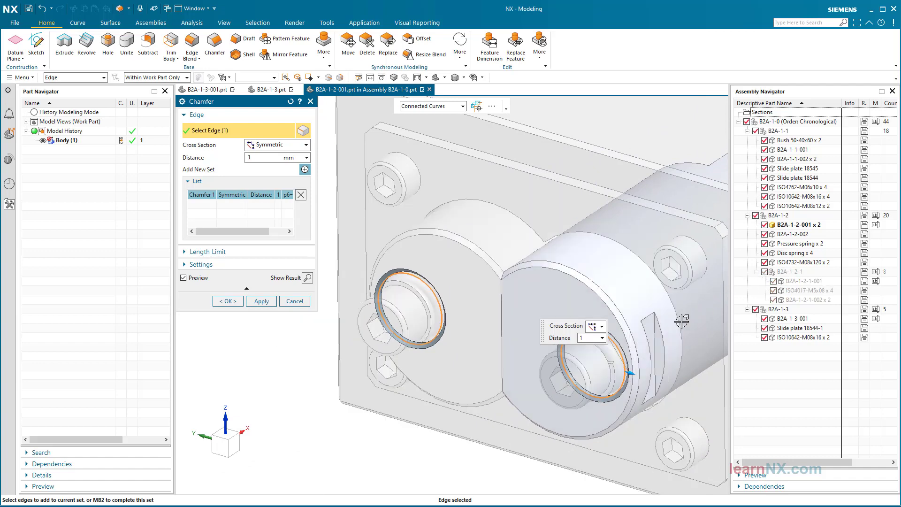
middle_click_drag(273, 413, 272, 413)
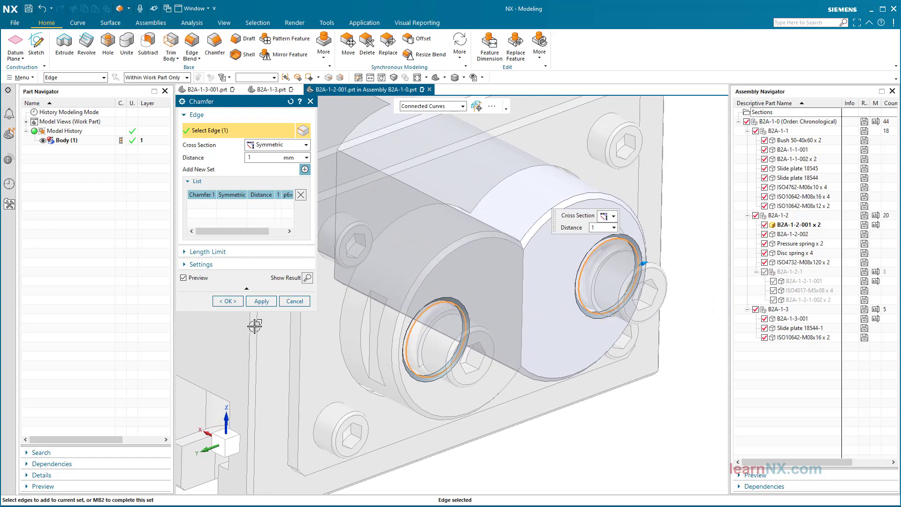
left_click(227, 302)
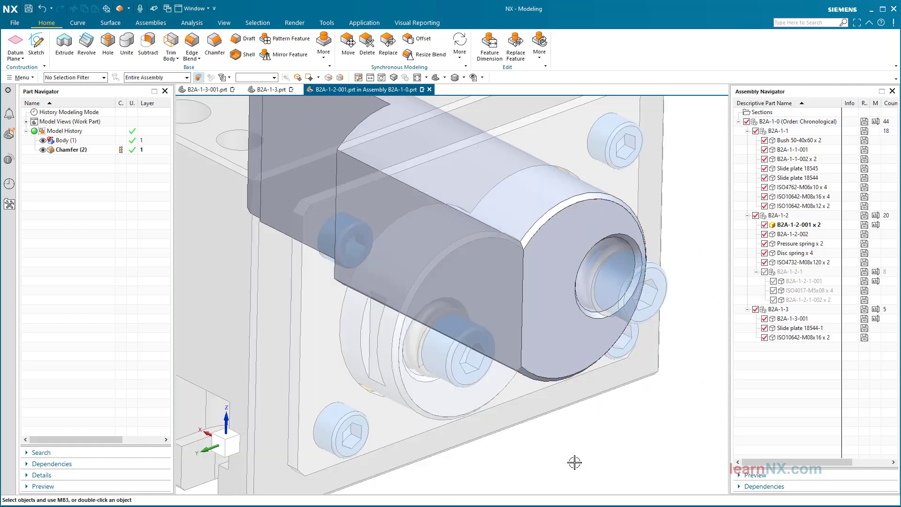
- Make subassembly B2A-1-2 the work part, followed by its component B2A-1-2-002
double_click(775, 217)
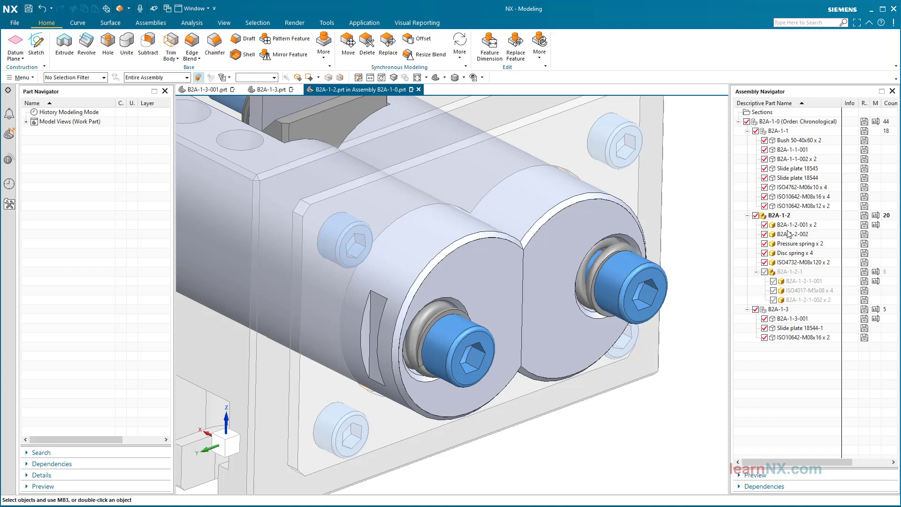
double_click(792, 237)
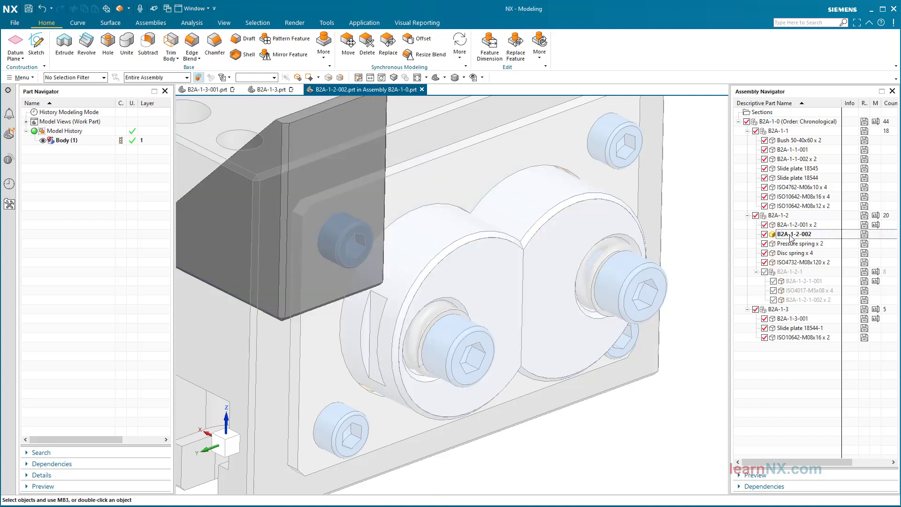
- Collapse subassemblies B2A-1-1, B2A-1-2, B2A-1-2-1 and B2A-1-3 individually in the assembly tree
left_click(748, 131)
left_click(756, 197)
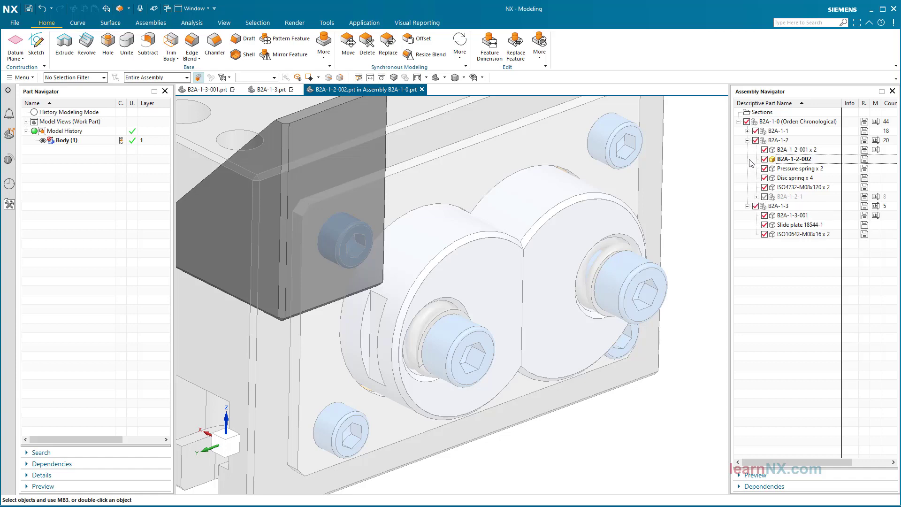
left_click(748, 141)
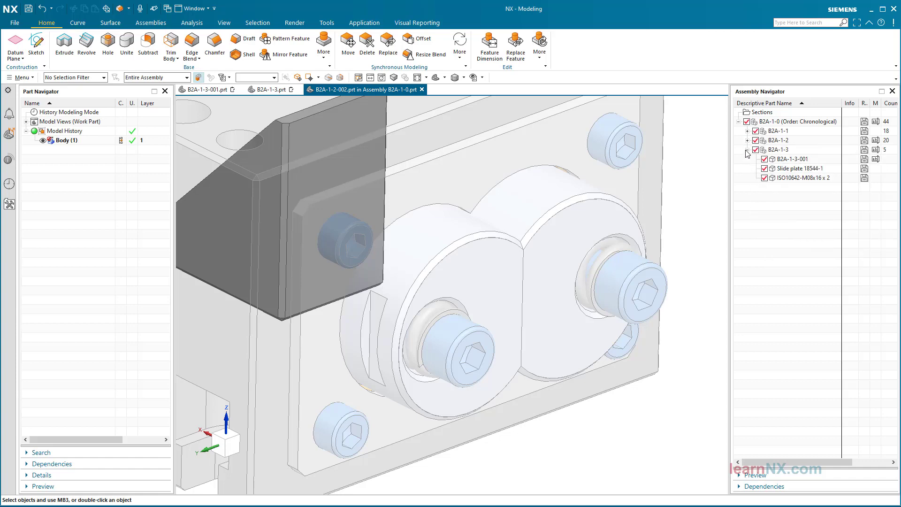
left_click(748, 150)
key("ctrl+f")
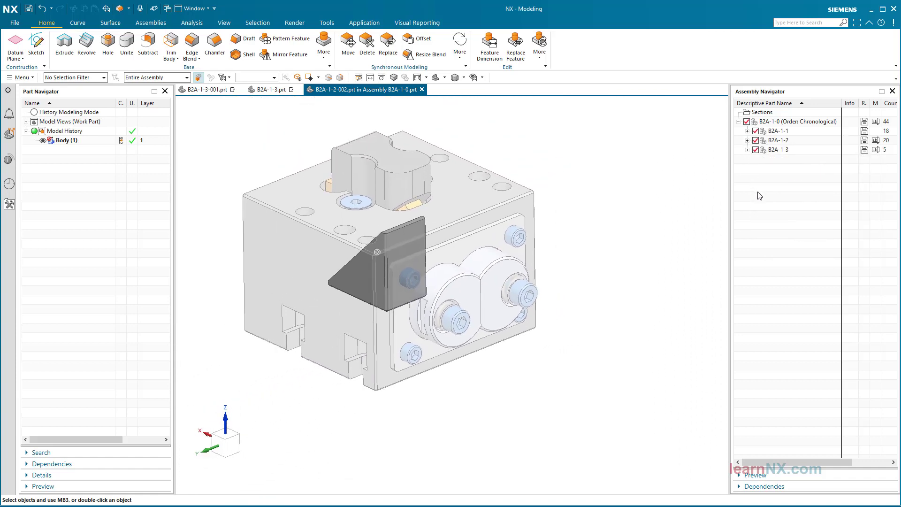
- Expand the assembly tree down to the work part, followed by all components
right_click(762, 194)
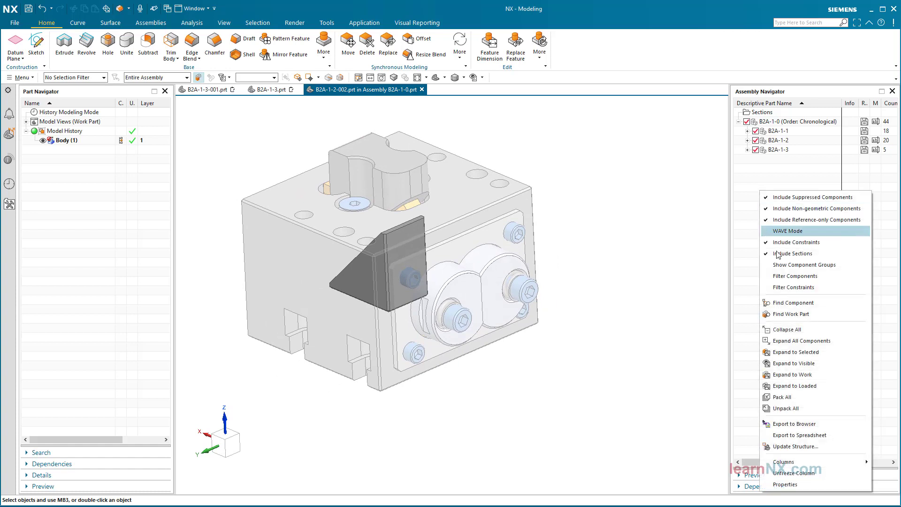
left_click(801, 375)
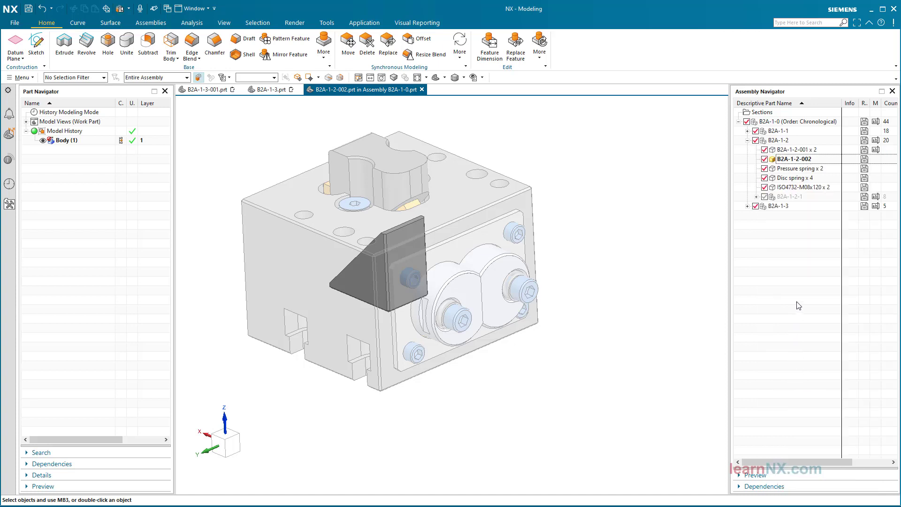
right_click(767, 230)
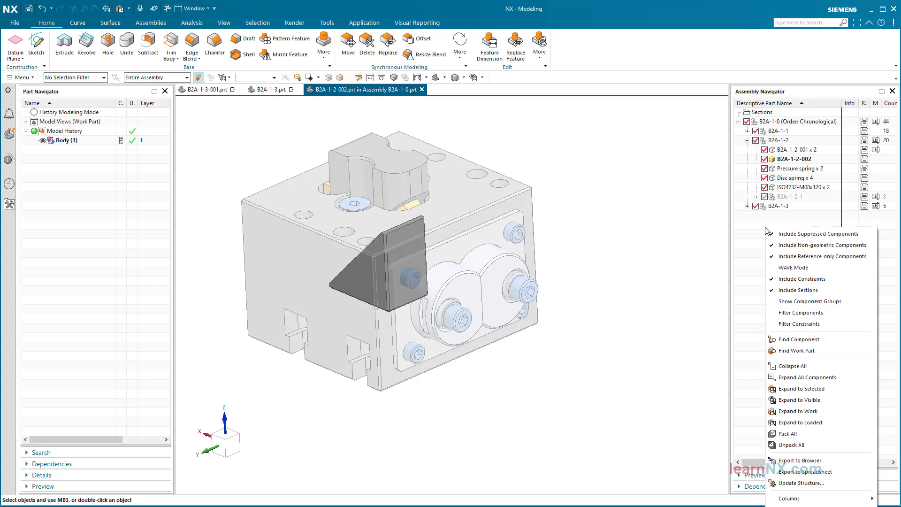
left_click(816, 378)
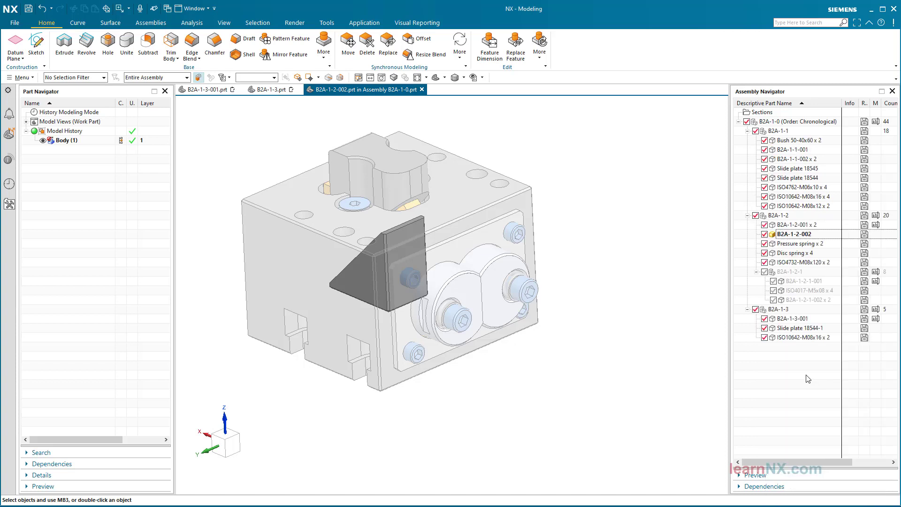
- Collapse the entire assembly tree and individually re-expand B2A-1-0 and its subassemblies B2A-1-1, B2A-1-2 and B2A-1-3
right_click(779, 363)
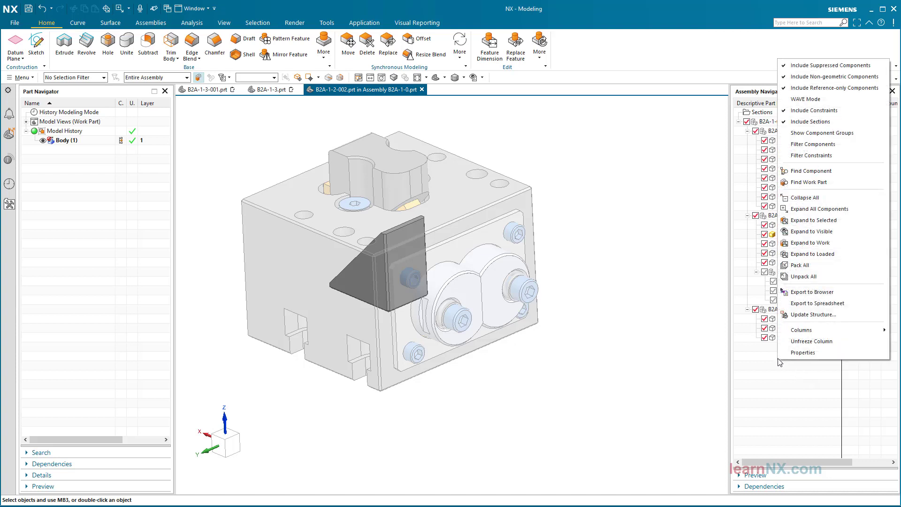
left_click(818, 203)
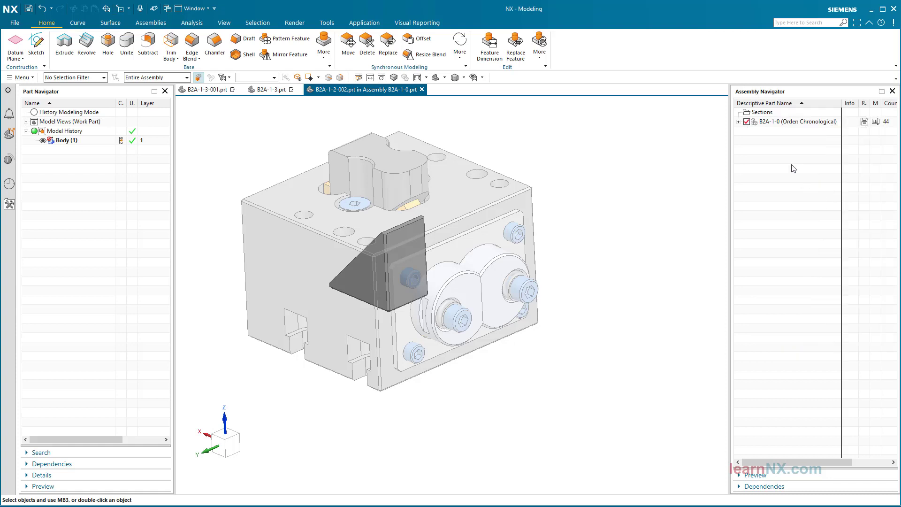
left_click(739, 122)
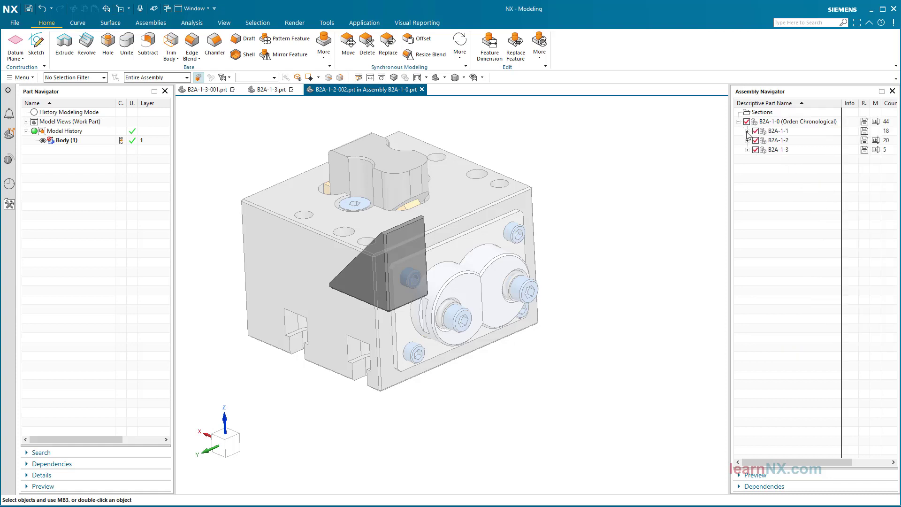
left_click(747, 131)
left_click(747, 215)
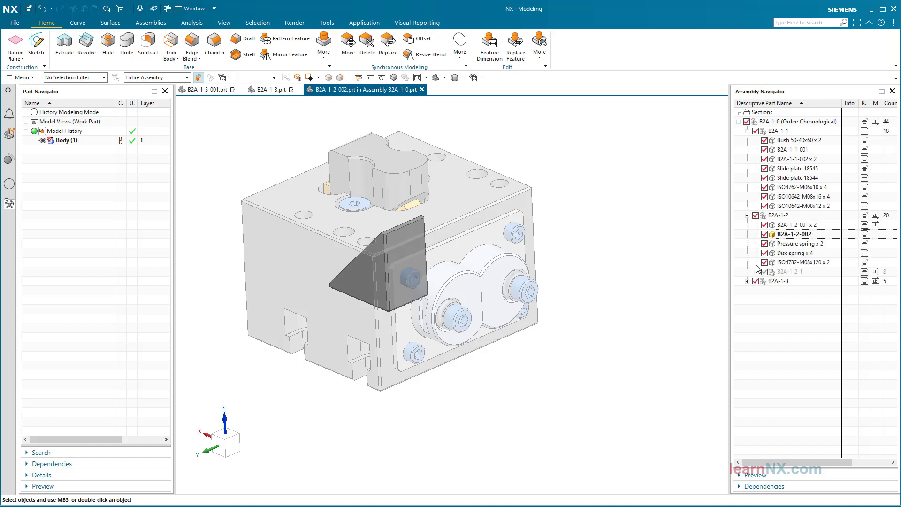
left_click(748, 281)
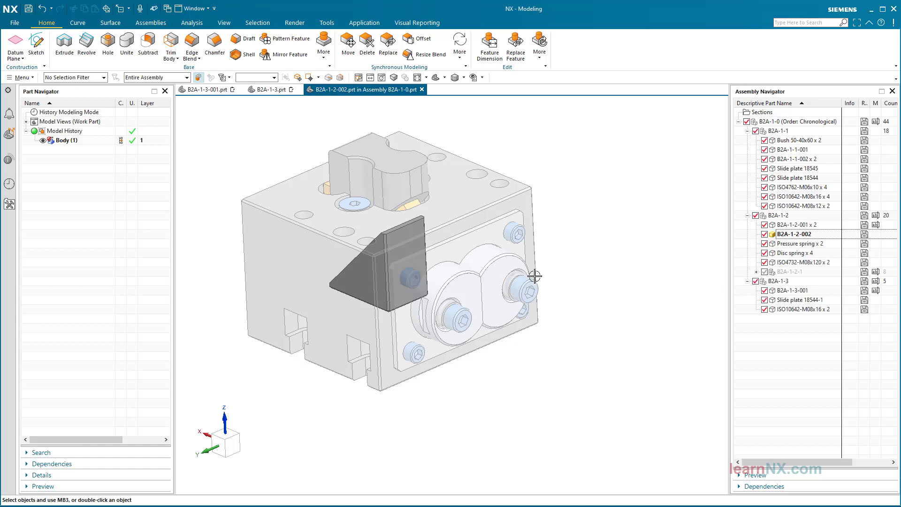
- Save component B2A-1-2-001 and its parent subassembly B2A-1-2, making each one the work part in turn
double_click(515, 267)
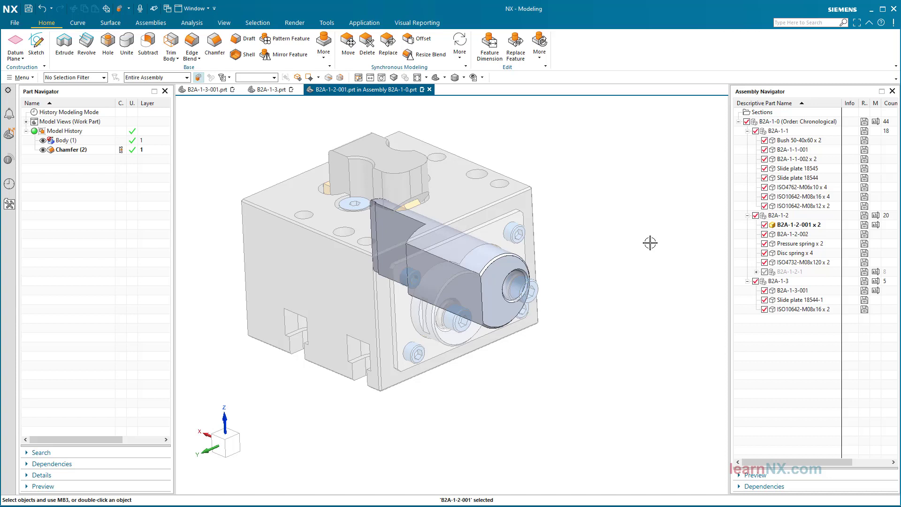
left_click(29, 9)
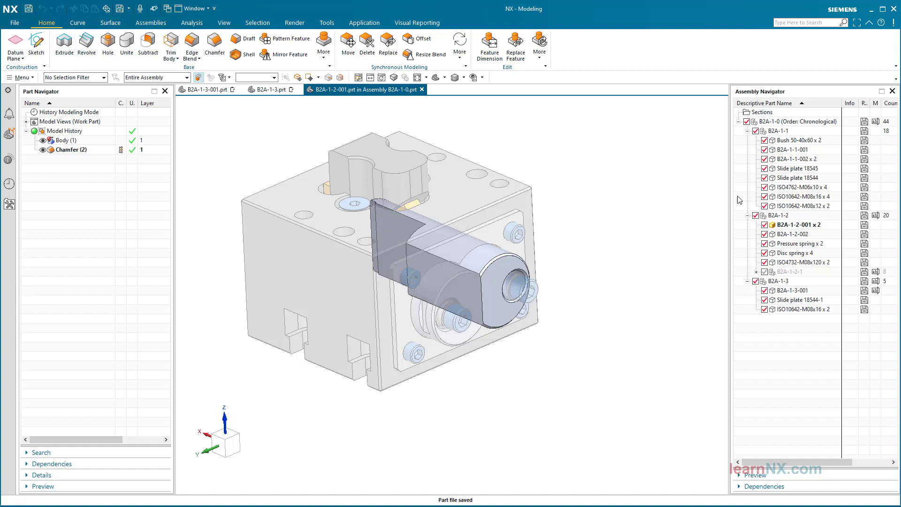
double_click(780, 216)
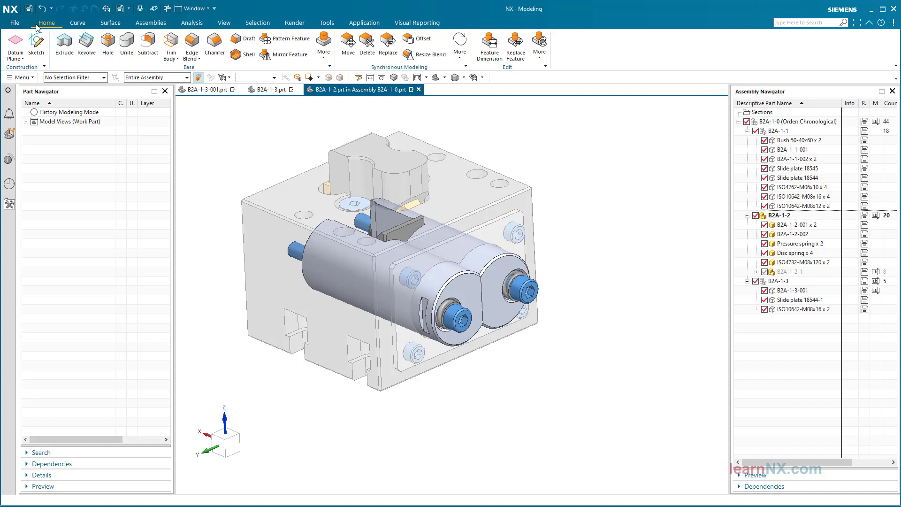
left_click(29, 11)
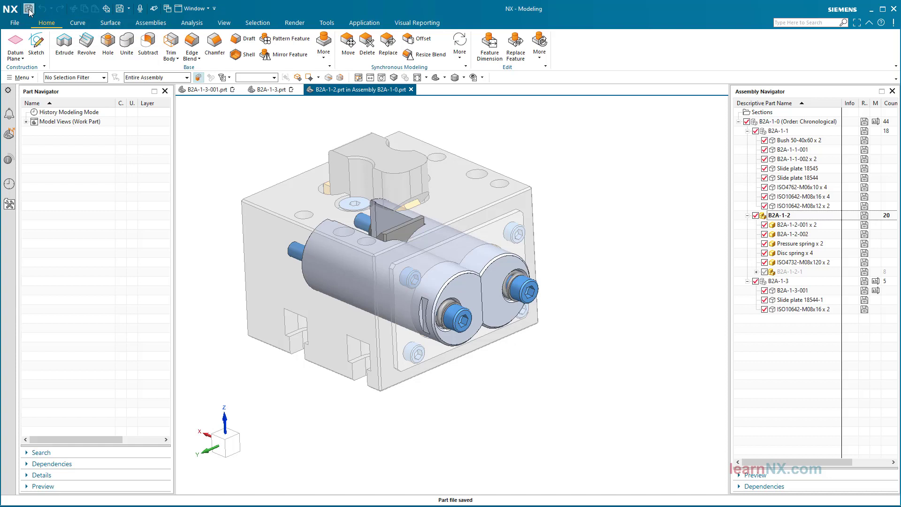
- Make top assembly B2A-1-0 the work part and save it, including all other modified parts with Save All
double_click(787, 122)
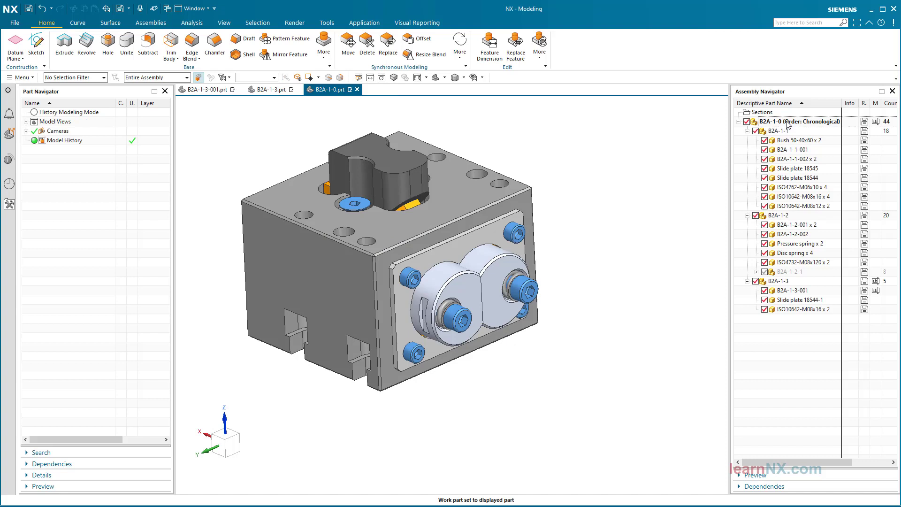
left_click(29, 9)
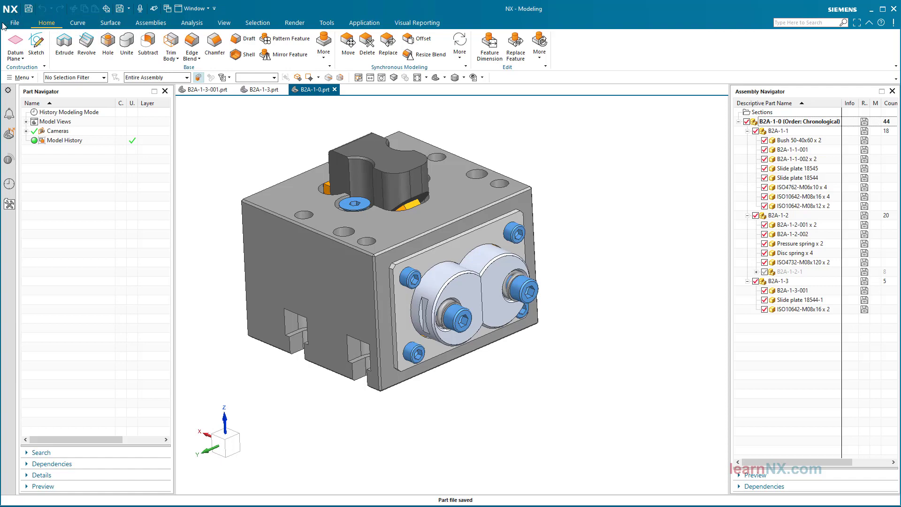
left_click(17, 24)
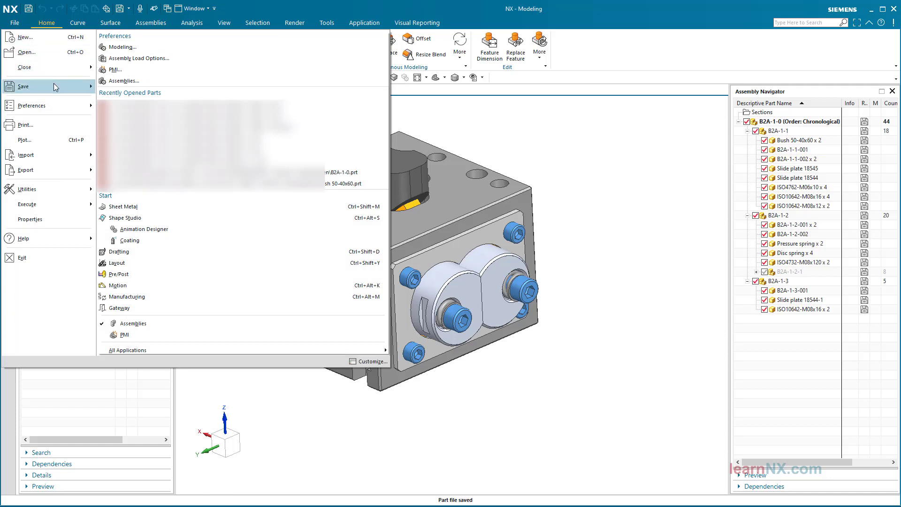
mouse_move(53, 83)
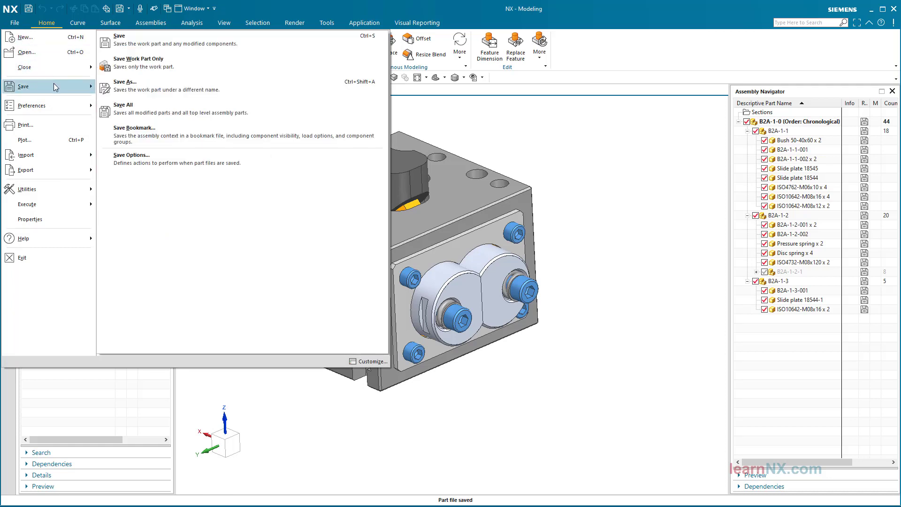
left_click(164, 117)
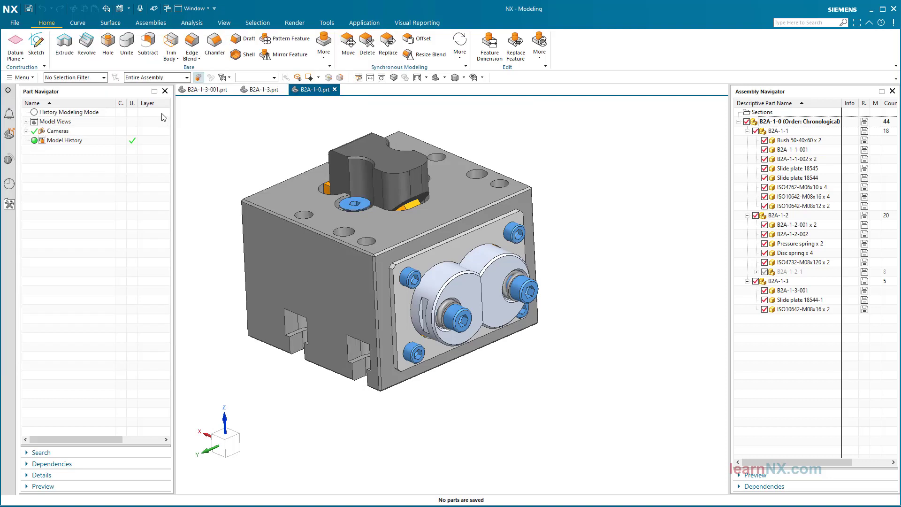
- Close all parts while keeping the session running
left_click(20, 25)
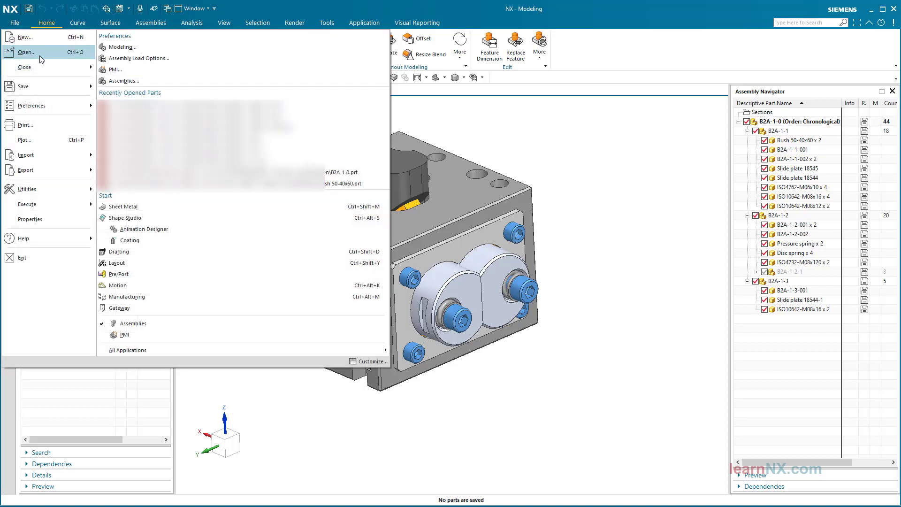
mouse_move(44, 66)
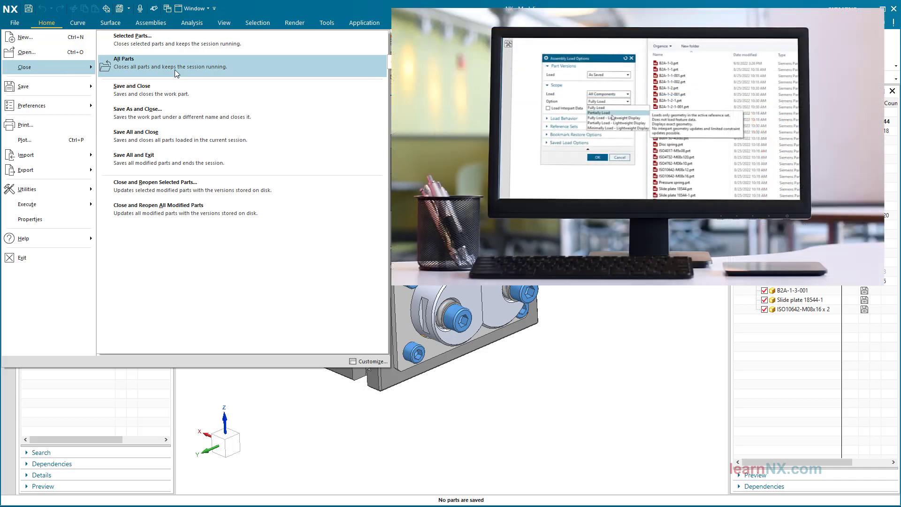
left_click(175, 69)
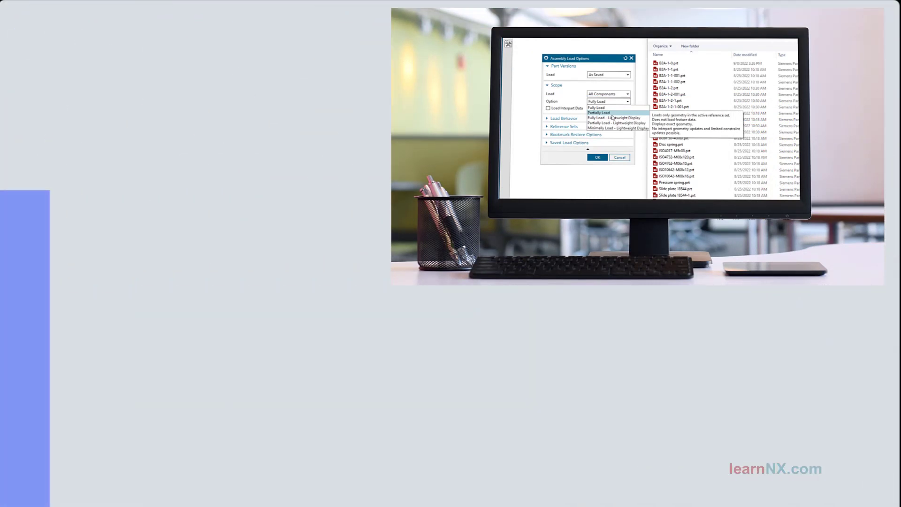